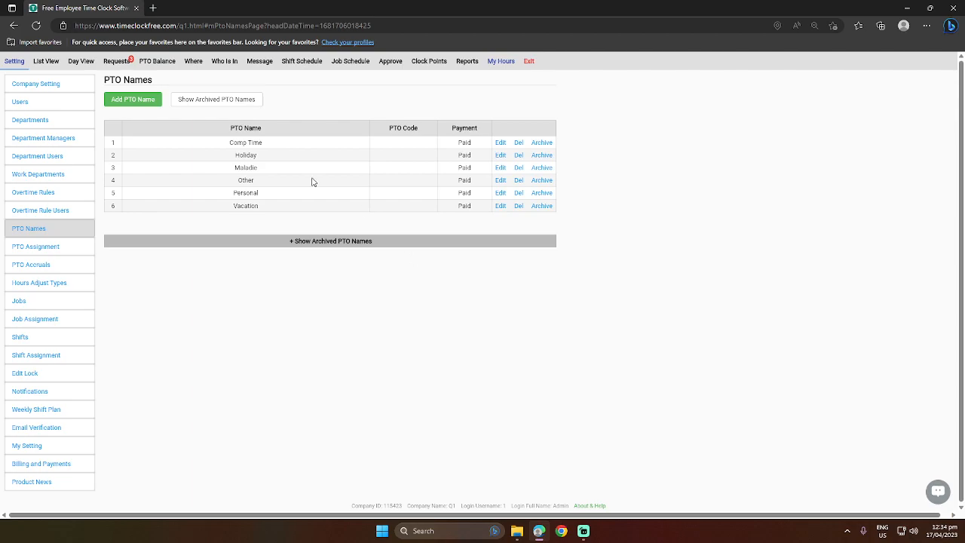
- Start a new PTO name and try the Partial Paid and Unpaid payment types
{"action": "left_click", "coordinate": [132, 103]}
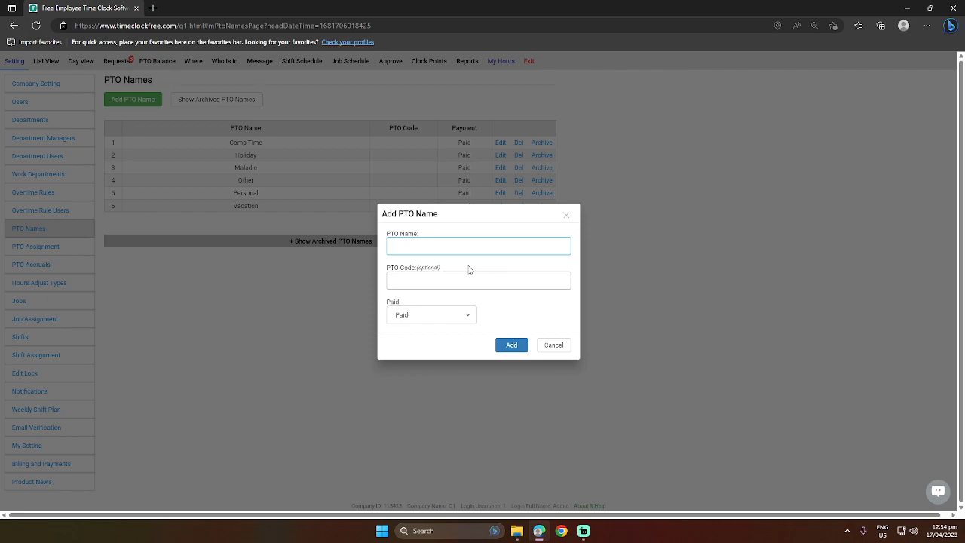
{"action": "left_click", "coordinate": [456, 321]}
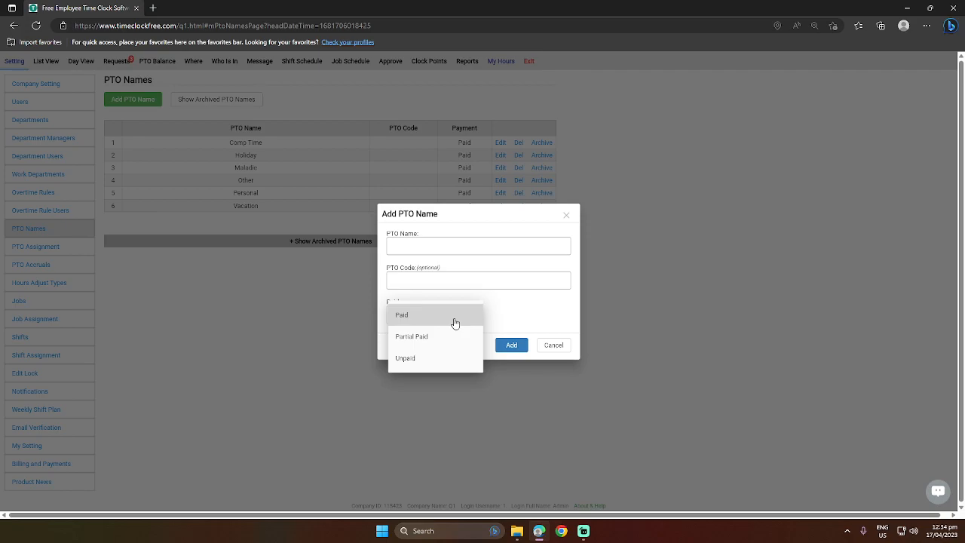
{"action": "left_click", "coordinate": [444, 337]}
{"action": "left_click", "coordinate": [448, 314]}
{"action": "left_click", "coordinate": [427, 340]}
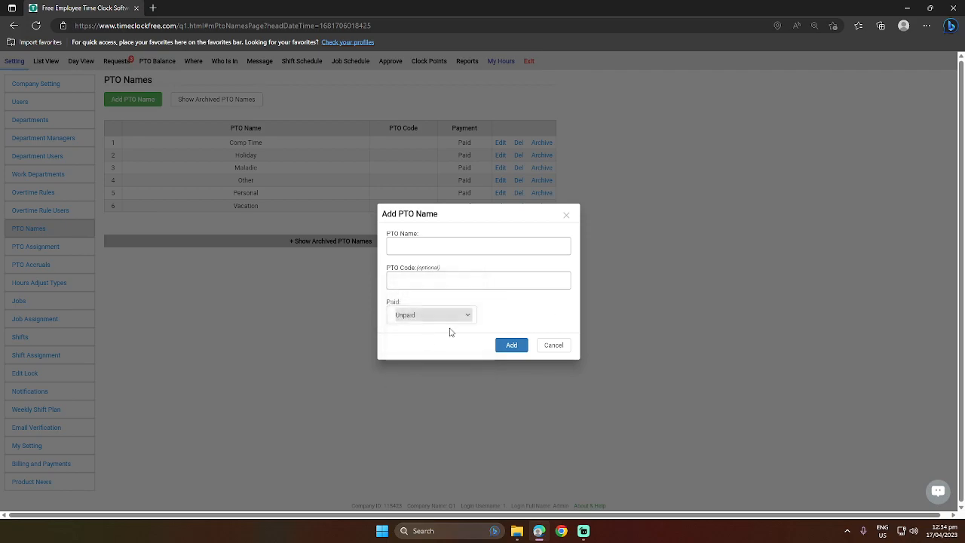
- Cancel the new PTO name, check archived PTO names, and go to PTO Assignment
{"action": "left_click", "coordinate": [552, 349]}
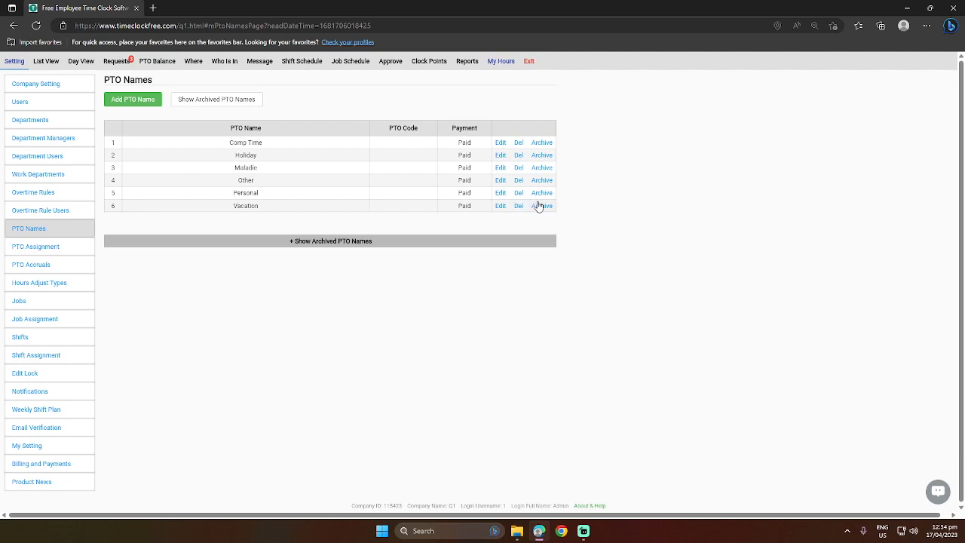
{"action": "left_click", "coordinate": [351, 240]}
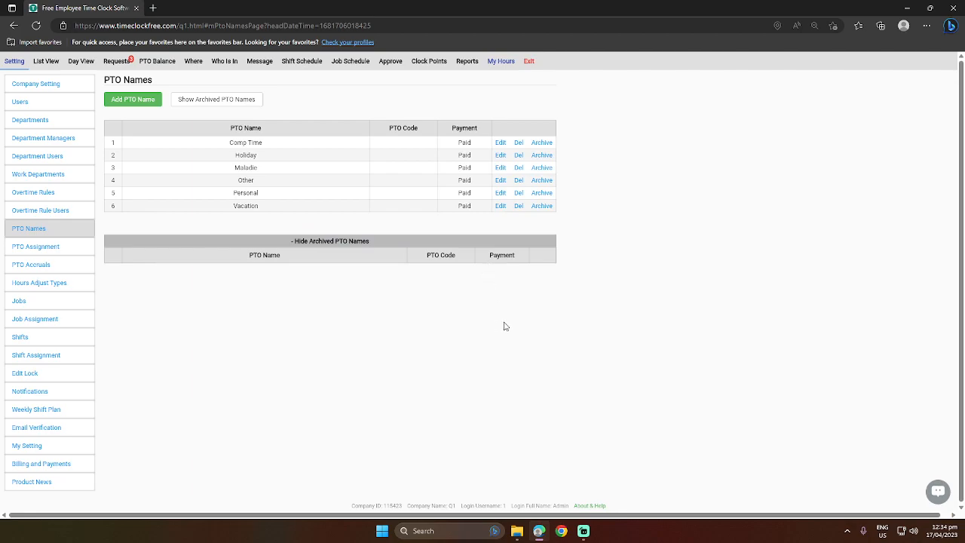
{"action": "left_click", "coordinate": [69, 247]}
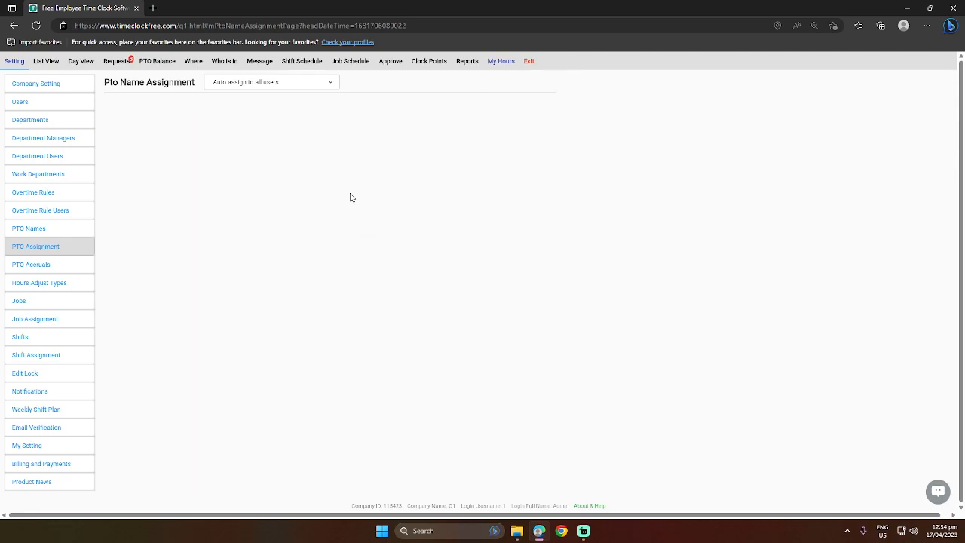
- Toggle PTO name assignment between all users and selected departments
{"action": "left_click", "coordinate": [299, 87]}
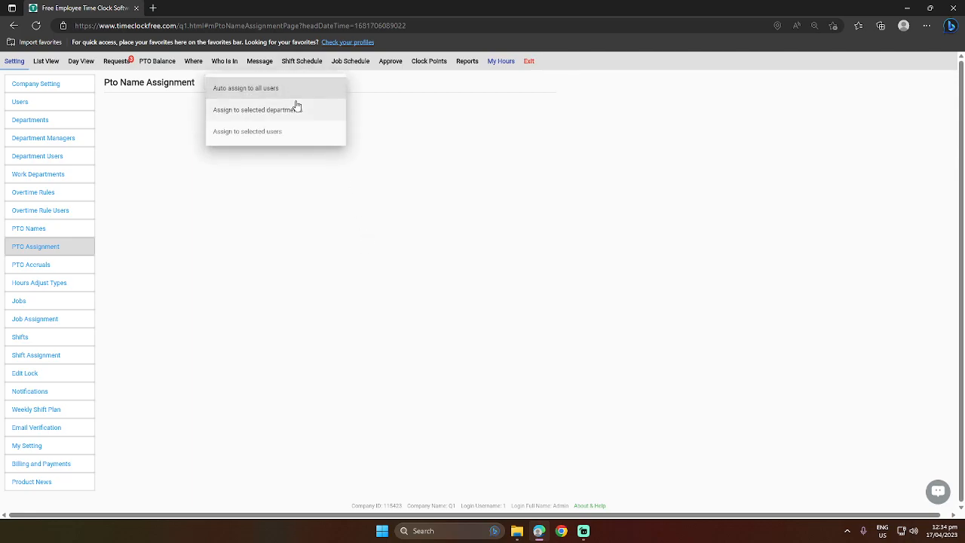
{"action": "left_click", "coordinate": [300, 95]}
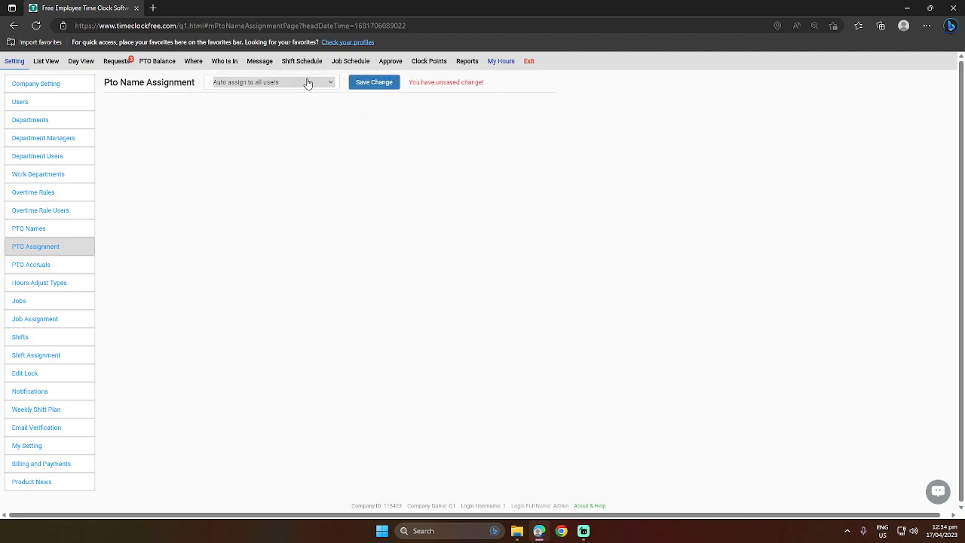
{"action": "left_click", "coordinate": [301, 89]}
{"action": "left_click", "coordinate": [279, 113]}
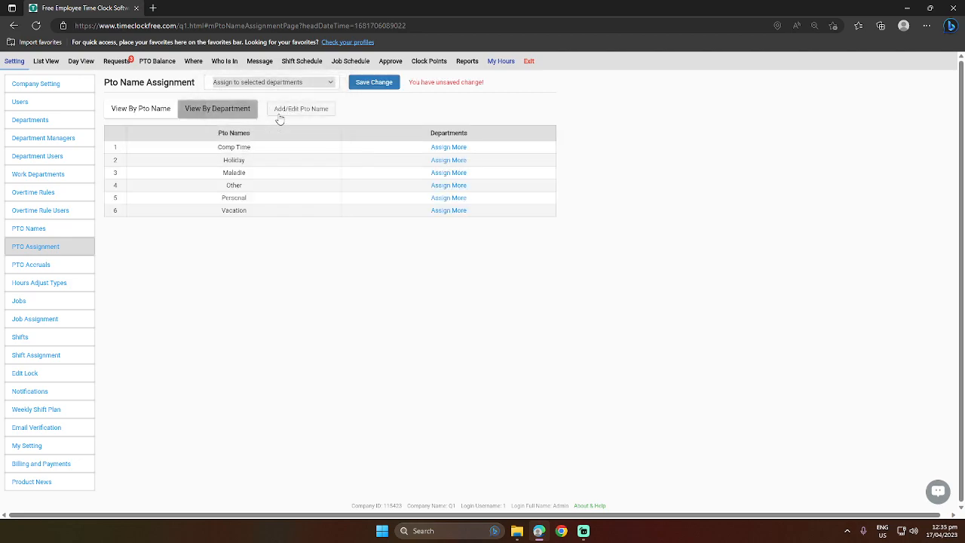
{"action": "left_click", "coordinate": [286, 82]}
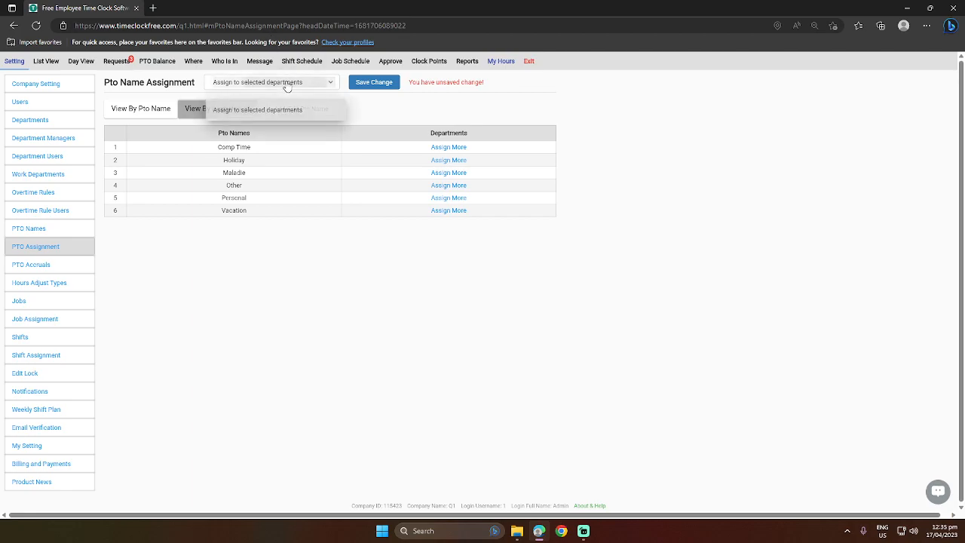
{"action": "left_click", "coordinate": [291, 88]}
- Set PTO name assignment to selected users and go to the PTO Accruals page
{"action": "left_click", "coordinate": [286, 83]}
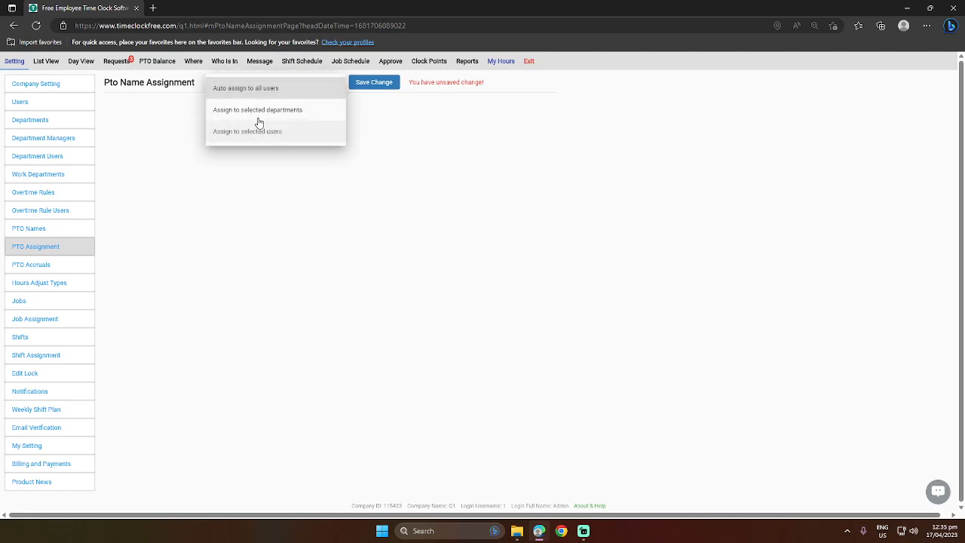
{"action": "left_click", "coordinate": [261, 110]}
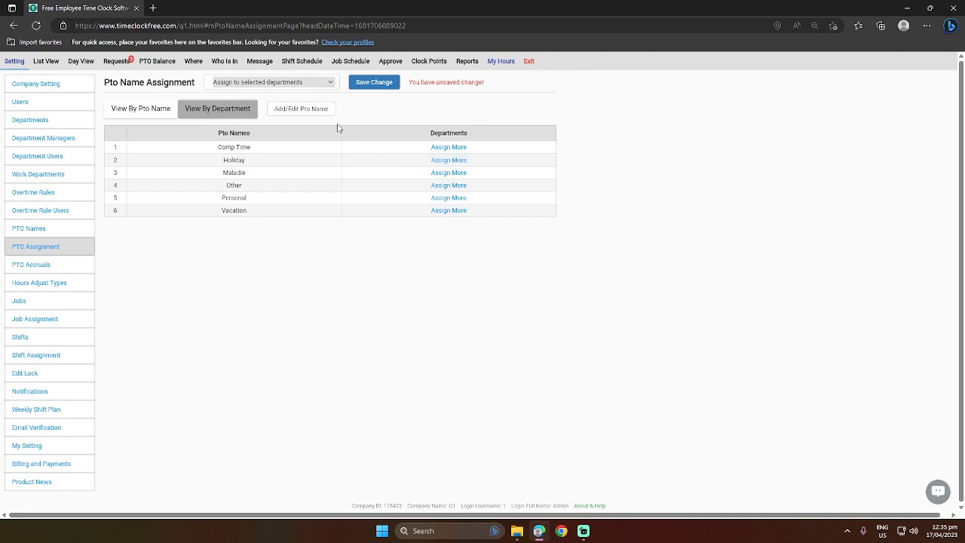
{"action": "left_click", "coordinate": [282, 86]}
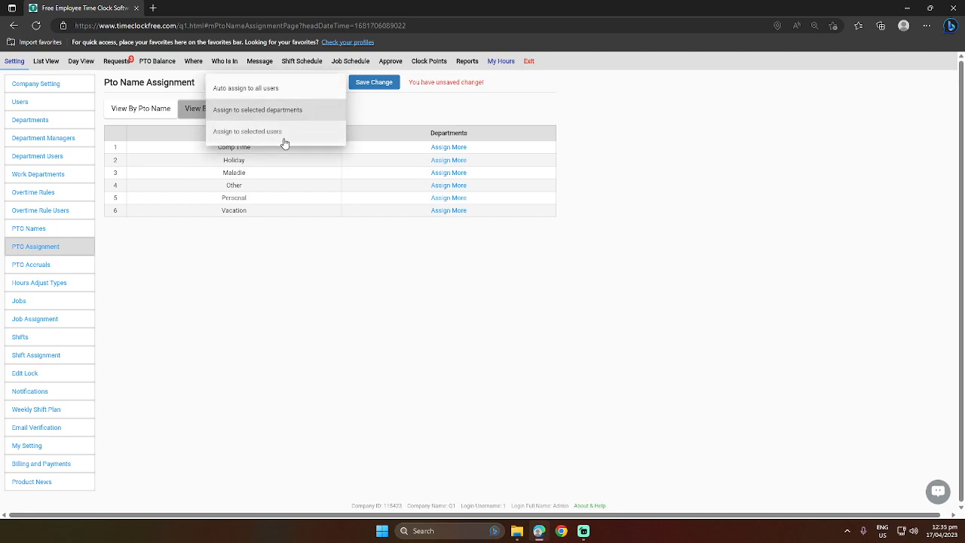
{"action": "left_click", "coordinate": [284, 141]}
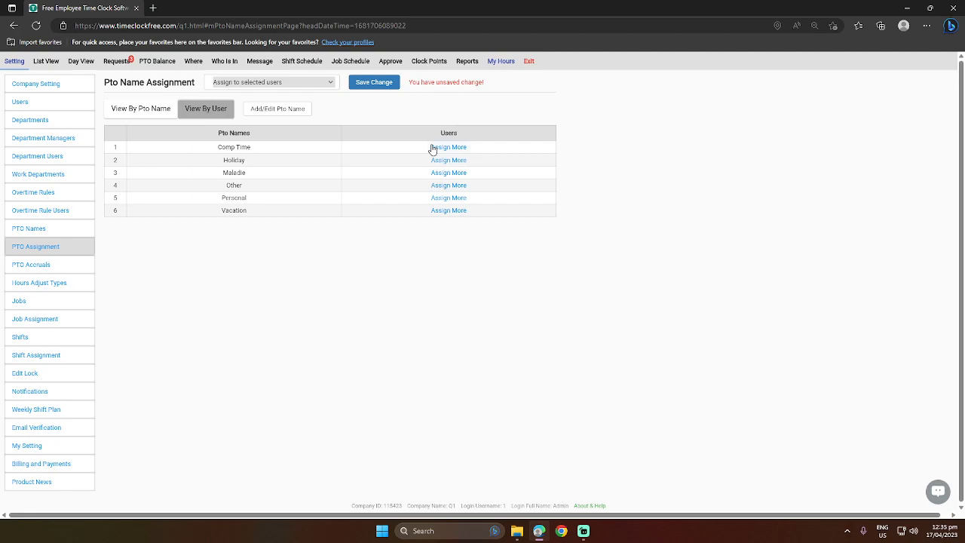
{"action": "left_click", "coordinate": [71, 270]}
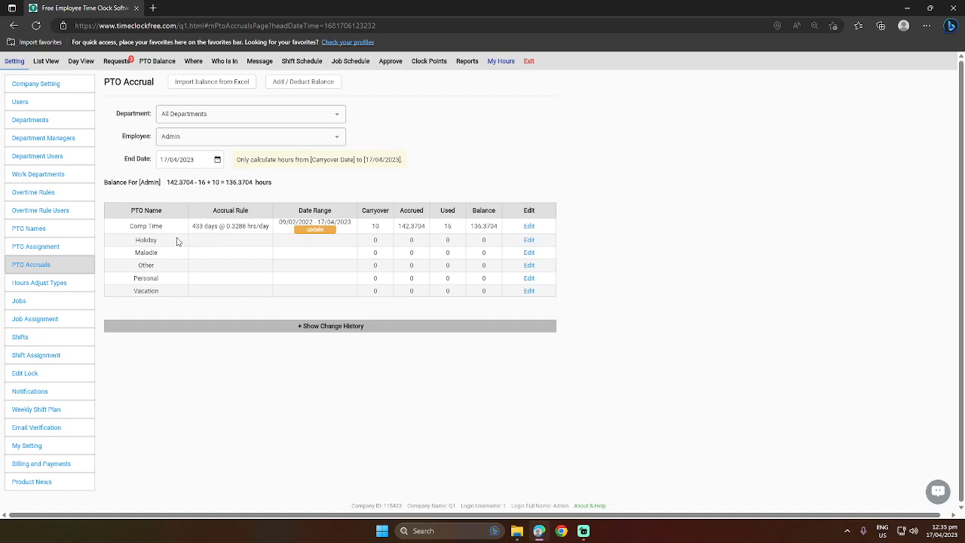
- Edit Admin's Holiday accrual rule, trying Daily, Weekly and Monthly frequencies
{"action": "left_click", "coordinate": [530, 240]}
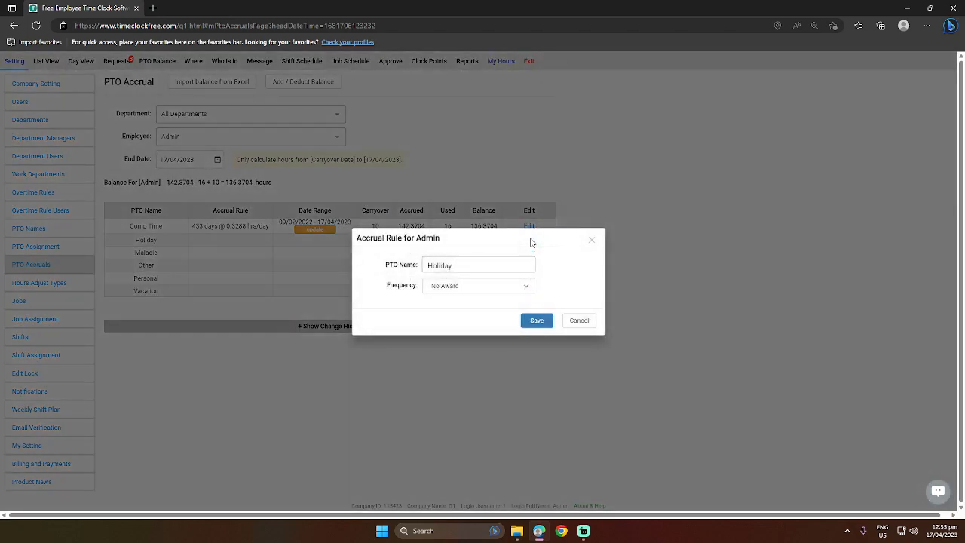
{"action": "left_click", "coordinate": [455, 289]}
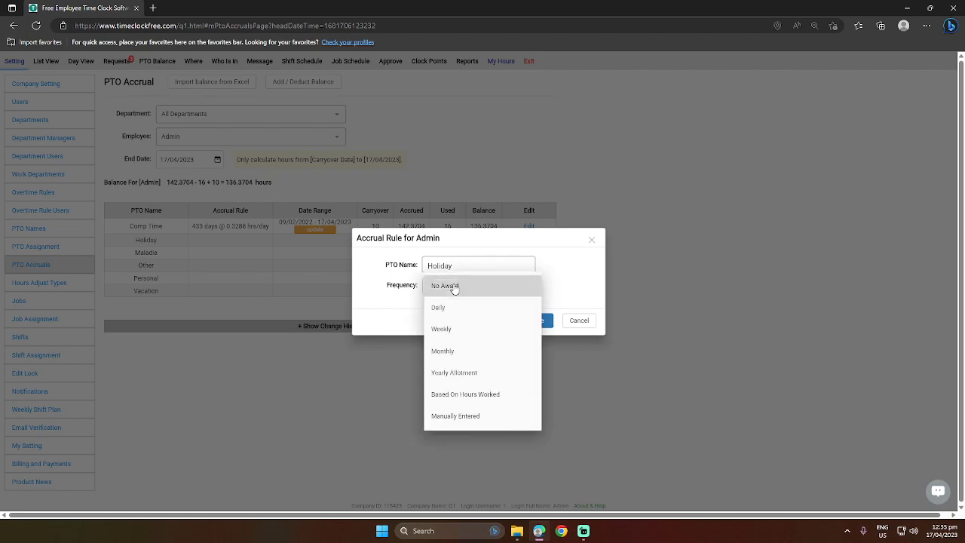
{"action": "left_click", "coordinate": [497, 307]}
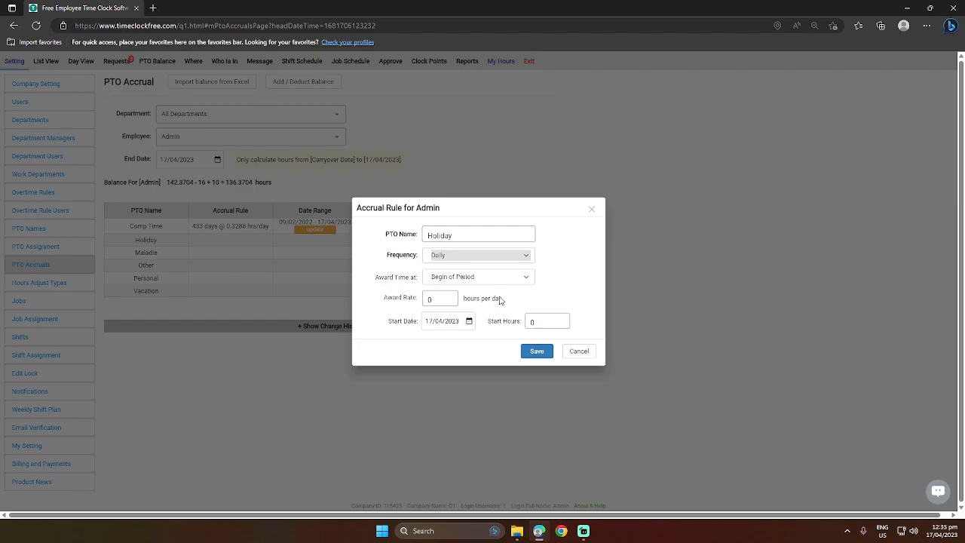
{"action": "left_click", "coordinate": [494, 257]}
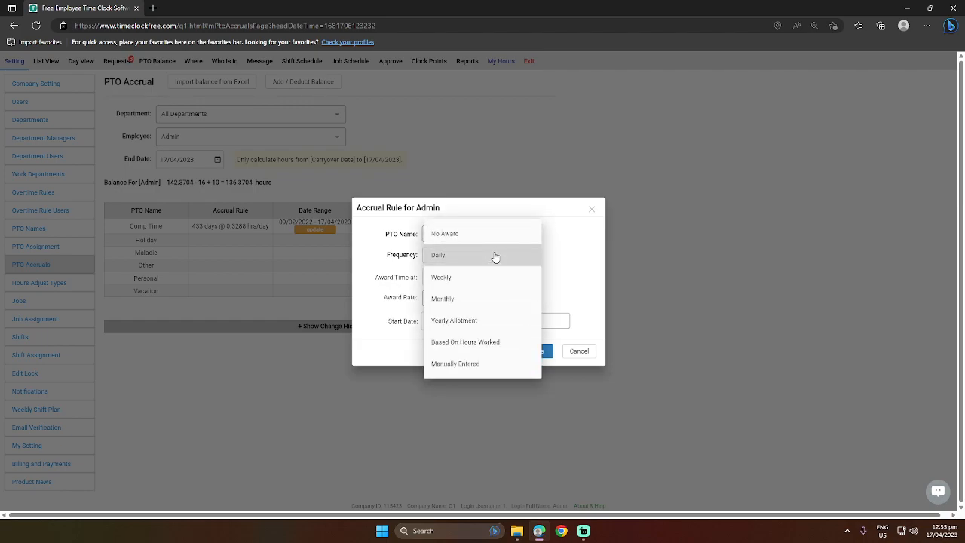
{"action": "left_click", "coordinate": [495, 257]}
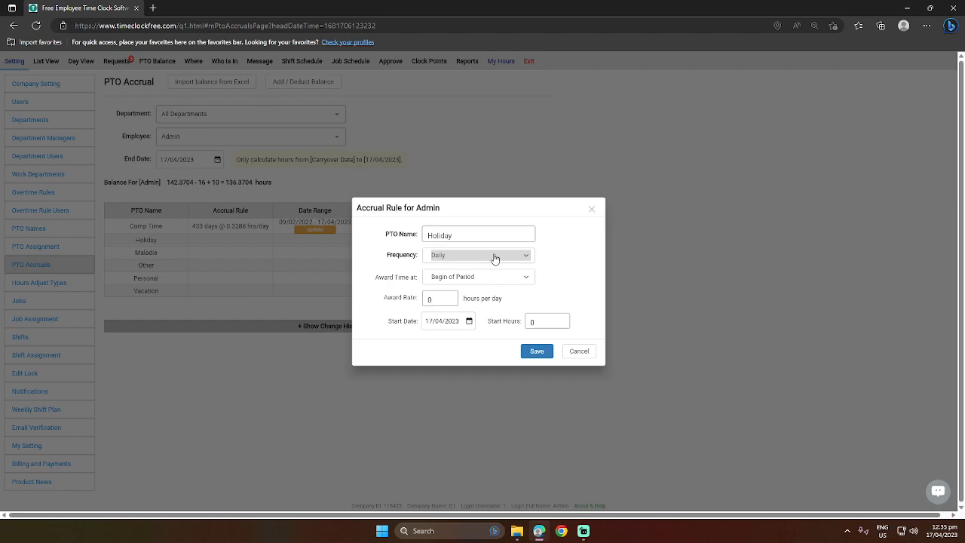
{"action": "left_click", "coordinate": [494, 257]}
{"action": "left_click", "coordinate": [464, 281]}
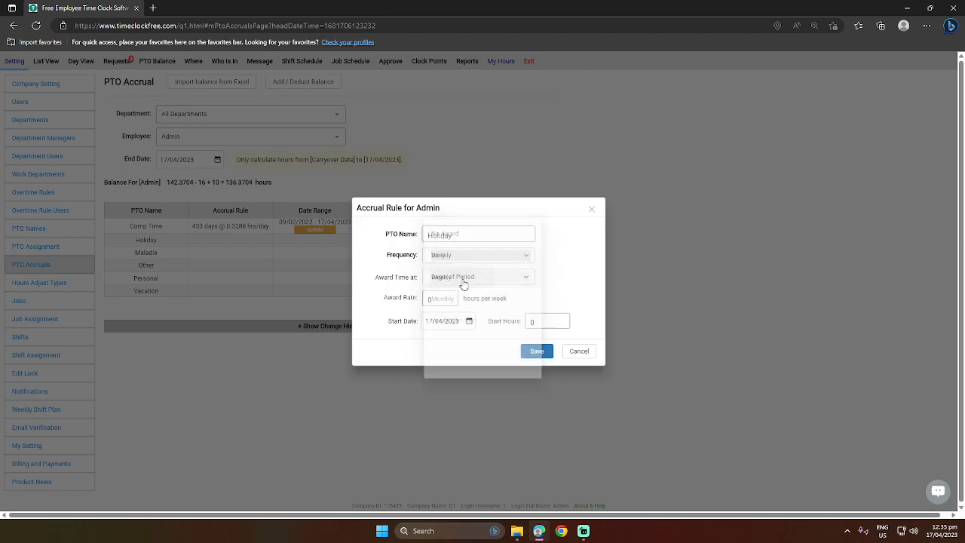
{"action": "left_click", "coordinate": [480, 260]}
{"action": "left_click", "coordinate": [472, 276]}
- Compare Yearly Allotment and Manually Entered, then choose Based On Hours Worked
{"action": "left_click", "coordinate": [478, 260]}
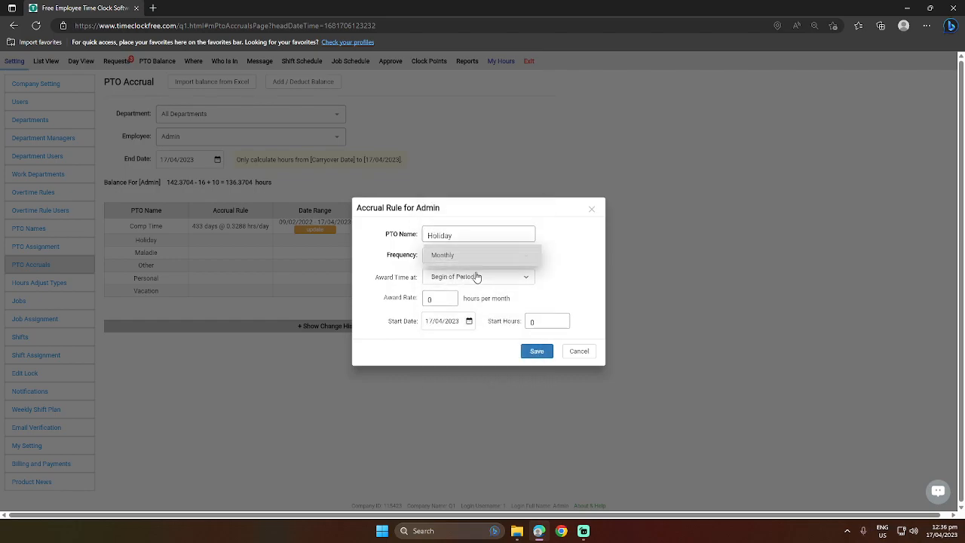
{"action": "left_click", "coordinate": [474, 279]}
{"action": "left_click", "coordinate": [492, 259]}
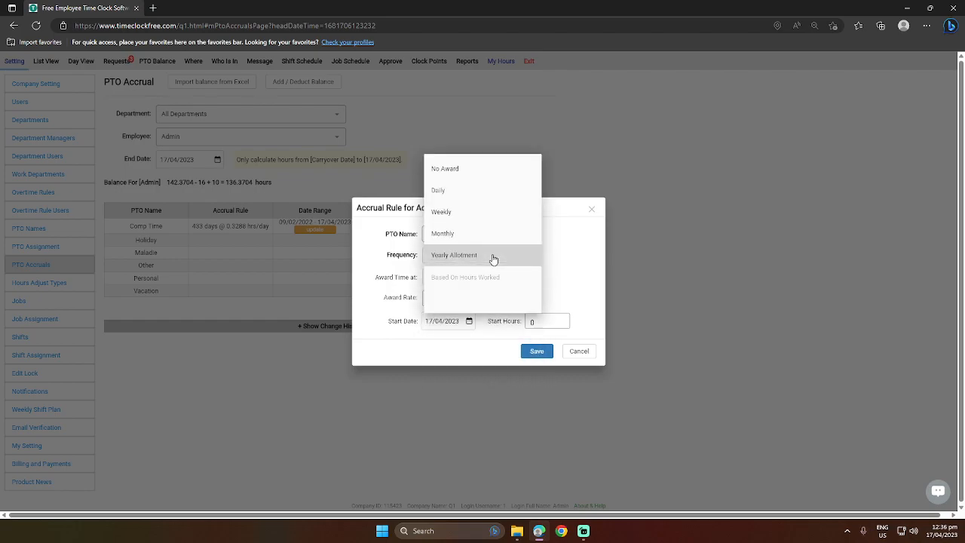
{"action": "left_click", "coordinate": [483, 284]}
{"action": "left_click", "coordinate": [493, 266]}
{"action": "left_click", "coordinate": [477, 297]}
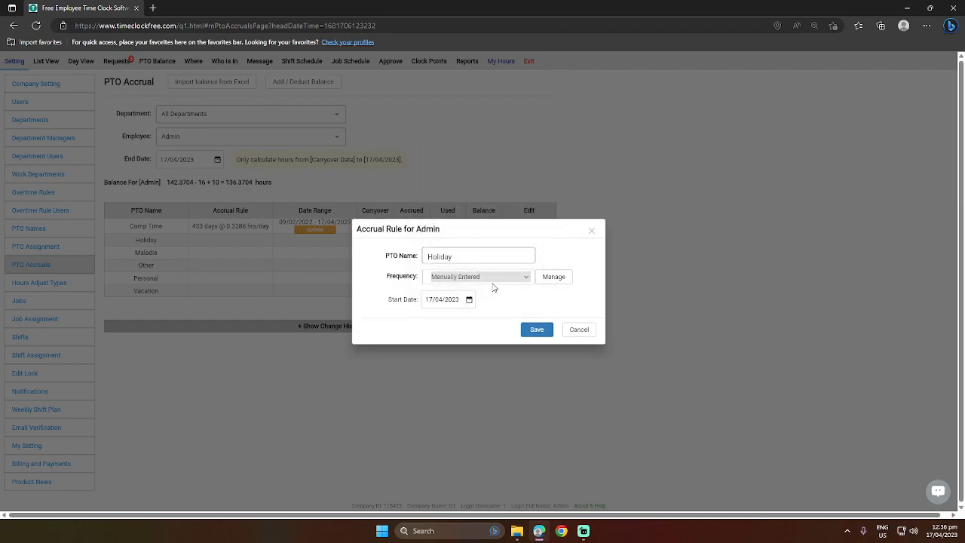
{"action": "left_click", "coordinate": [492, 278]}
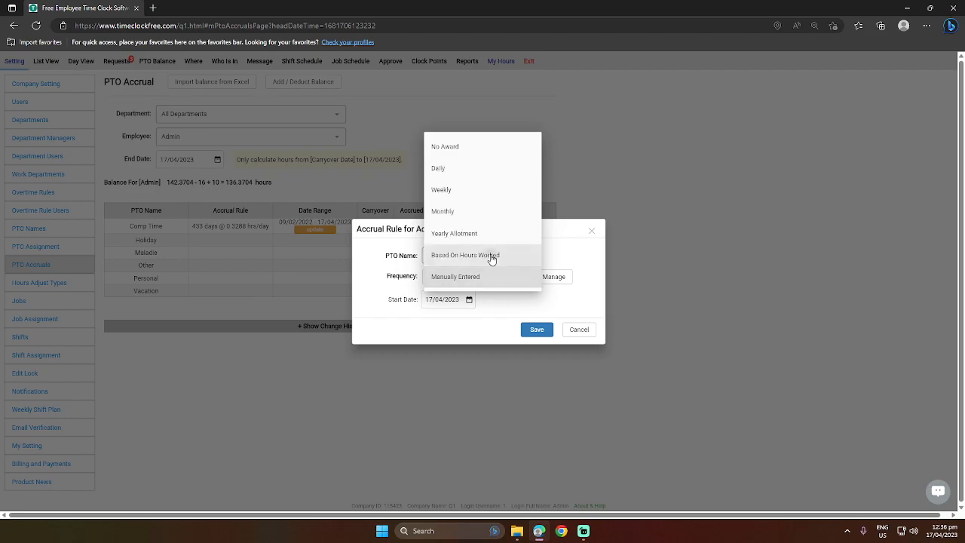
{"action": "left_click", "coordinate": [491, 254]}
- Set the Holiday award rate to .33 hours per hour worked
{"action": "left_click", "coordinate": [443, 291]}
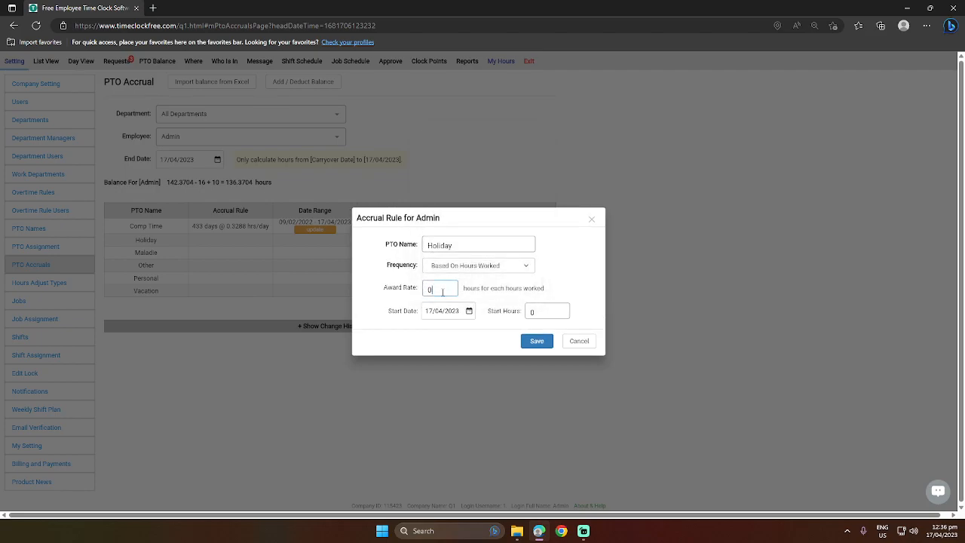
{"action": "key", "text": "BackSpace"}
{"action": "type", "text": "5"}
{"action": "key", "text": "BackSpace"}
{"action": "type", "text": ".22"}
{"action": "key", "text": "BackSpace"}
{"action": "key", "text": "BackSpace"}
{"action": "type", "text": "33"}
{"action": "left_click", "coordinate": [539, 343]}
- Set the Holiday rule's start date to 01/01/2023
{"action": "left_click", "coordinate": [469, 311]}
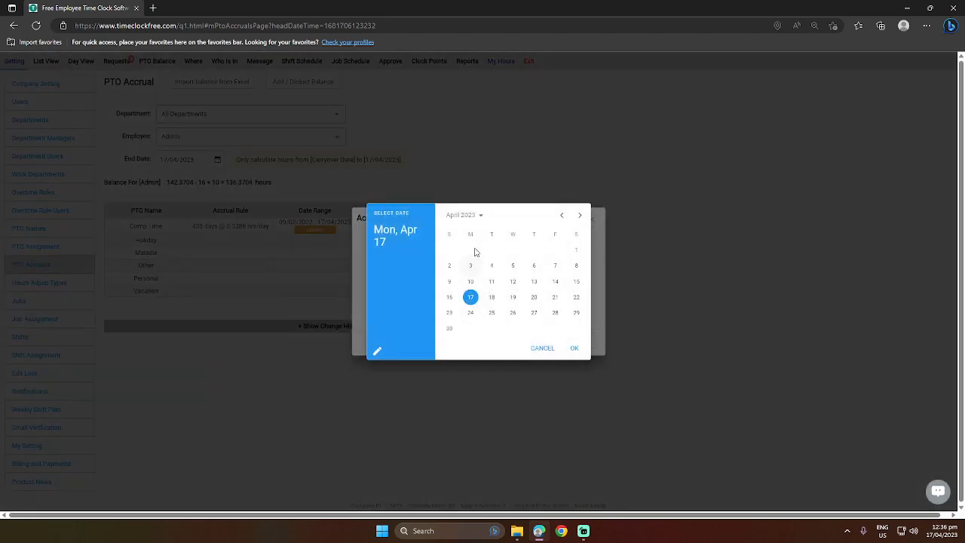
{"action": "left_click", "coordinate": [562, 216]}
{"action": "left_click", "coordinate": [562, 215]}
{"action": "left_click", "coordinate": [562, 217]}
{"action": "left_click", "coordinate": [562, 216]}
{"action": "left_click", "coordinate": [580, 215]}
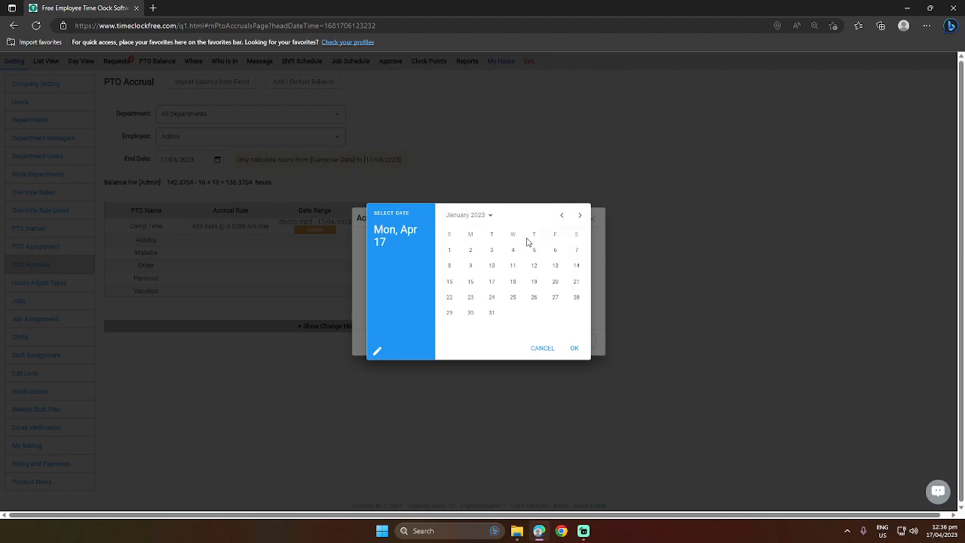
{"action": "left_click", "coordinate": [450, 251]}
{"action": "left_click", "coordinate": [576, 351]}
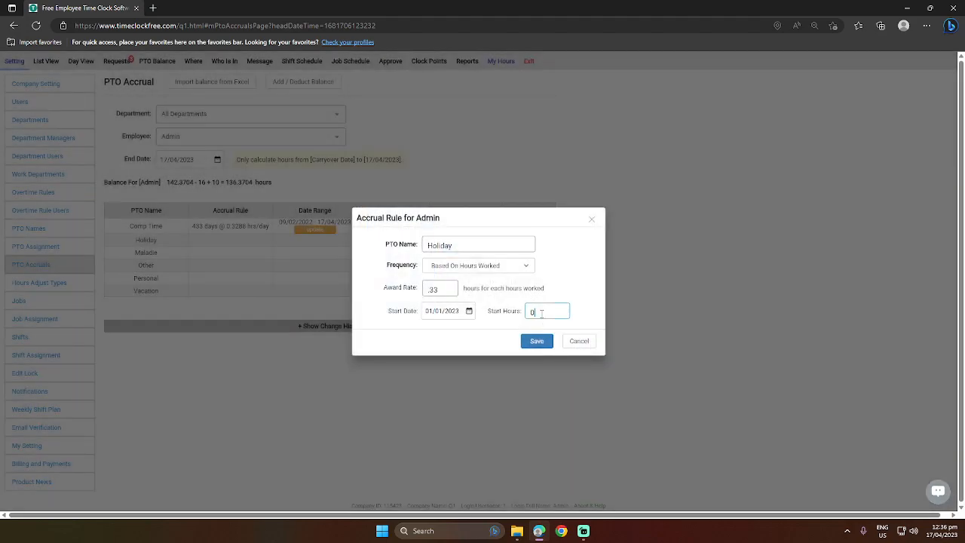
- Enter 5 start hours and save the Holiday accrual rule
{"action": "key", "text": "BackSpace"}
{"action": "type", "text": "5"}
{"action": "left_click", "coordinate": [534, 341]}
- Dismiss the 'saved successfully' message to show Holiday's 34.4141-hour balance
{"action": "left_click", "coordinate": [478, 298]}
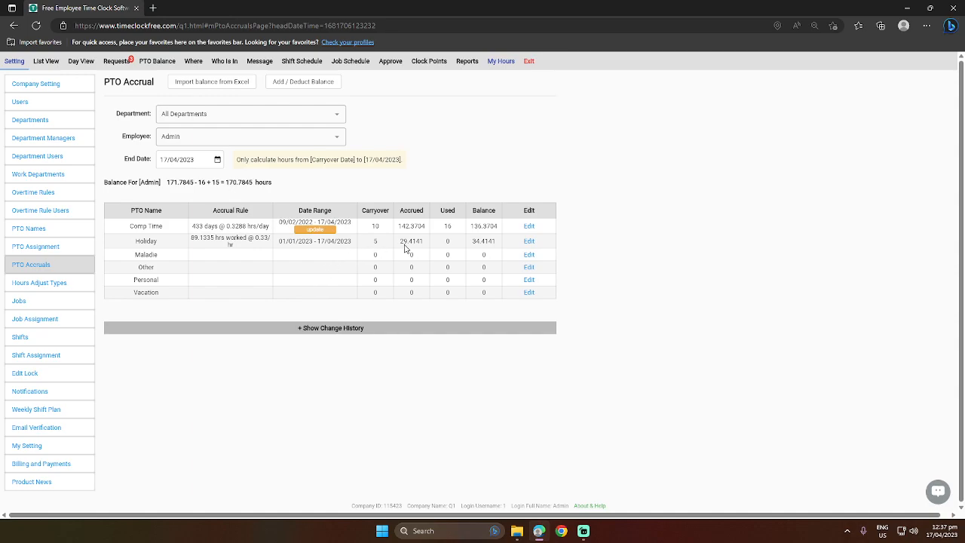
- Review Holiday's rule unchanged, then set Maladie's frequency to Yearly Allotment
{"action": "left_click", "coordinate": [531, 241]}
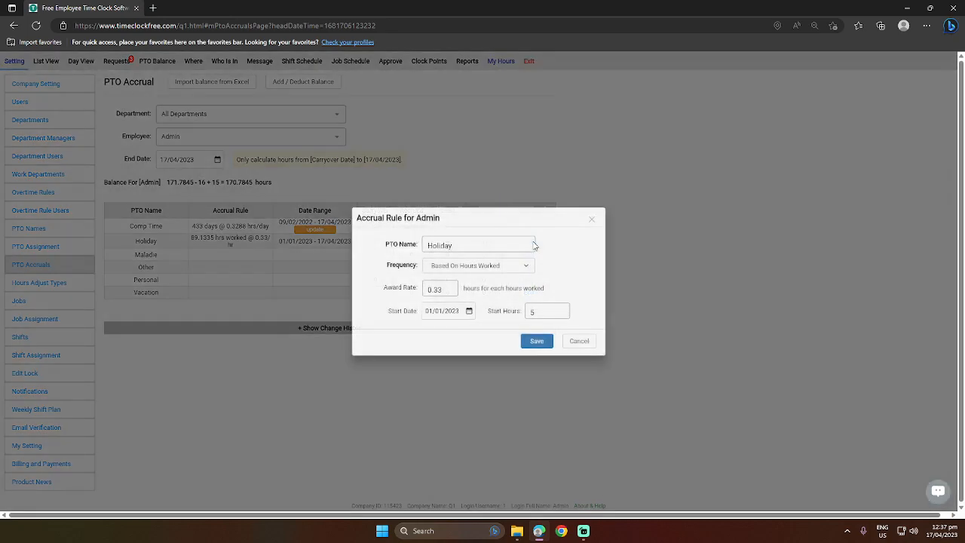
{"action": "left_click", "coordinate": [580, 342]}
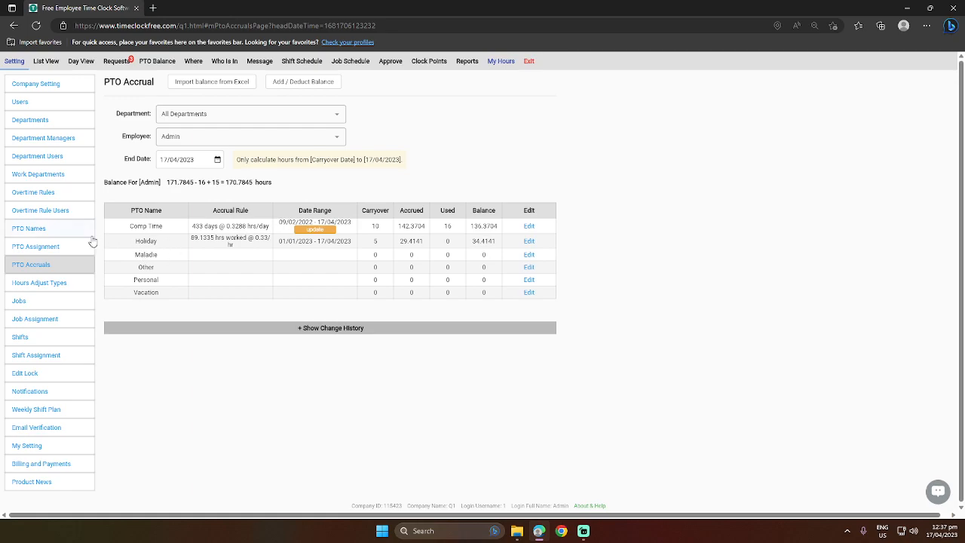
{"action": "left_click", "coordinate": [532, 262]}
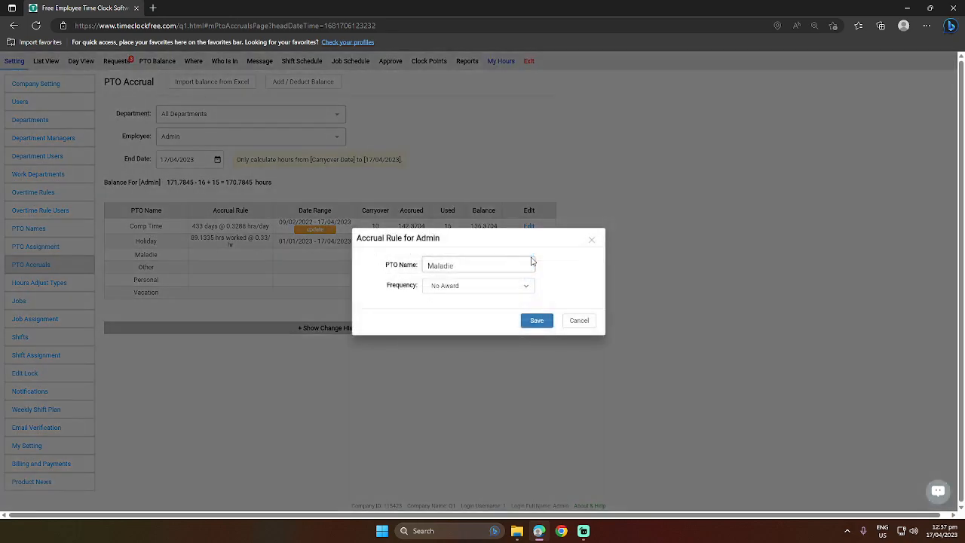
{"action": "left_click", "coordinate": [458, 284]}
{"action": "left_click", "coordinate": [469, 309]}
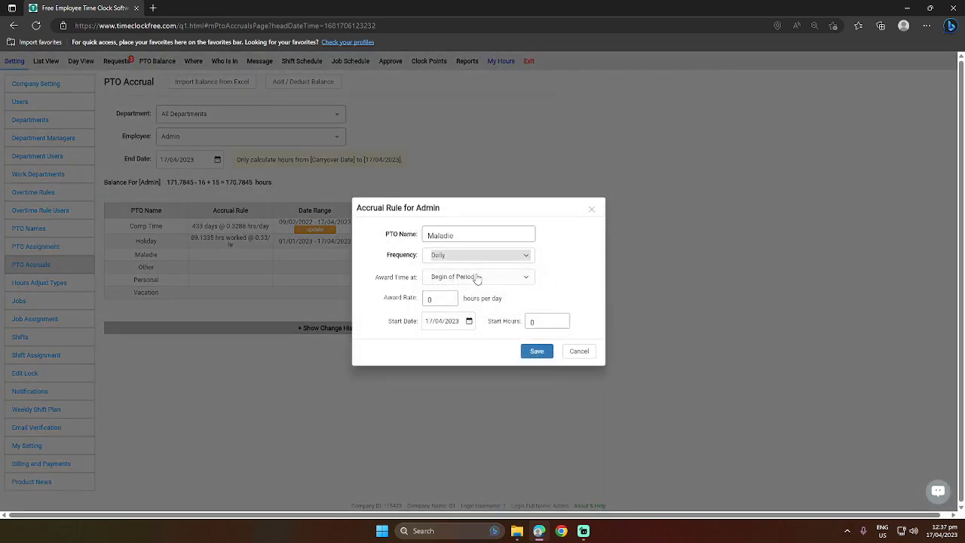
{"action": "left_click", "coordinate": [485, 256]}
{"action": "left_click", "coordinate": [468, 285]}
{"action": "left_click", "coordinate": [485, 257]}
{"action": "left_click", "coordinate": [464, 279]}
{"action": "left_click", "coordinate": [491, 257]}
{"action": "left_click", "coordinate": [498, 279]}
- Set Maladie's award timing to Begin of Period, then cancel the rule
{"action": "left_click", "coordinate": [460, 278]}
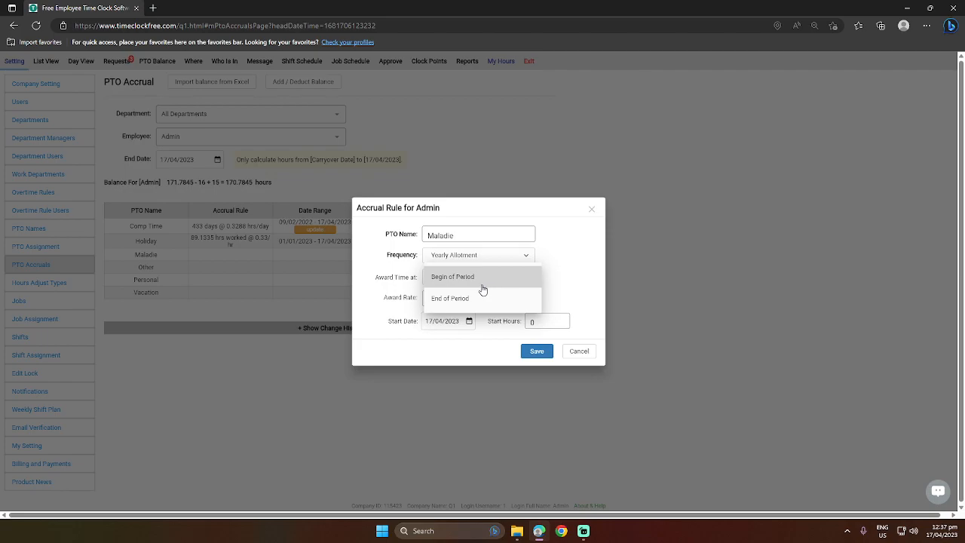
{"action": "left_click", "coordinate": [477, 288]}
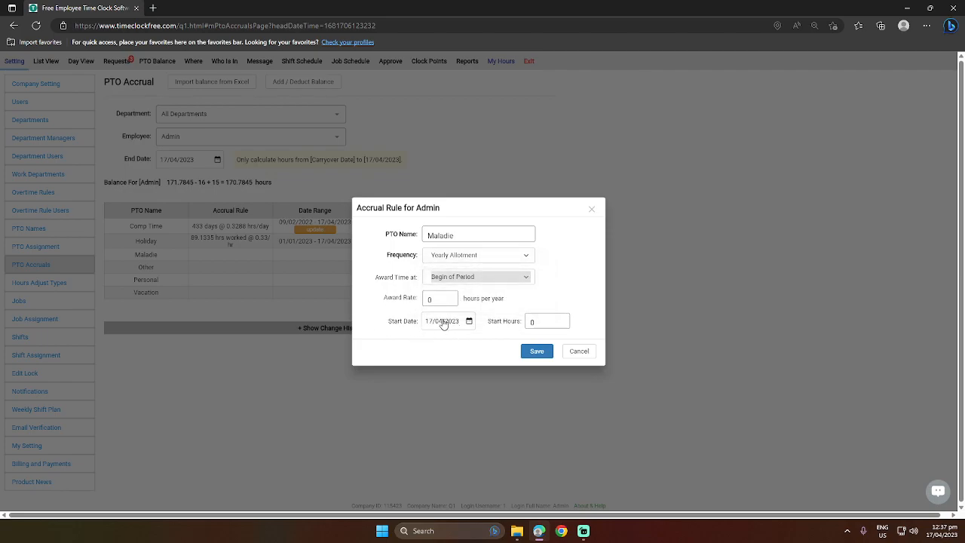
{"action": "left_click", "coordinate": [481, 279]}
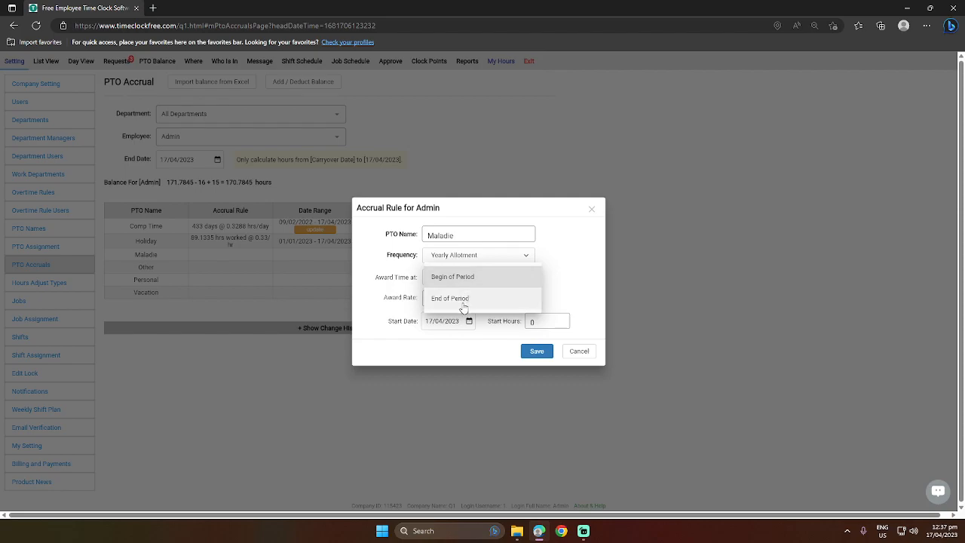
{"action": "left_click", "coordinate": [463, 301]}
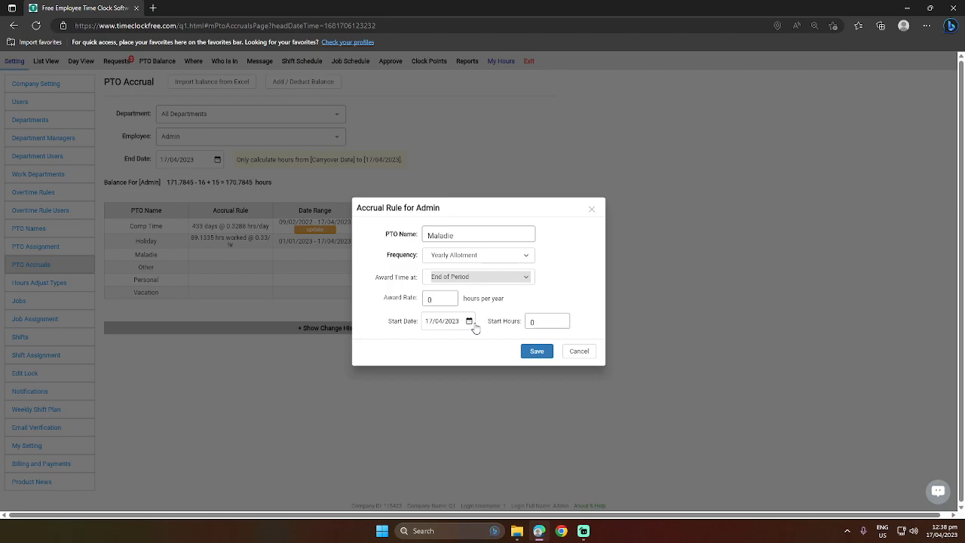
{"action": "left_click", "coordinate": [488, 276]}
{"action": "left_click", "coordinate": [474, 254]}
{"action": "left_click", "coordinate": [582, 352]}
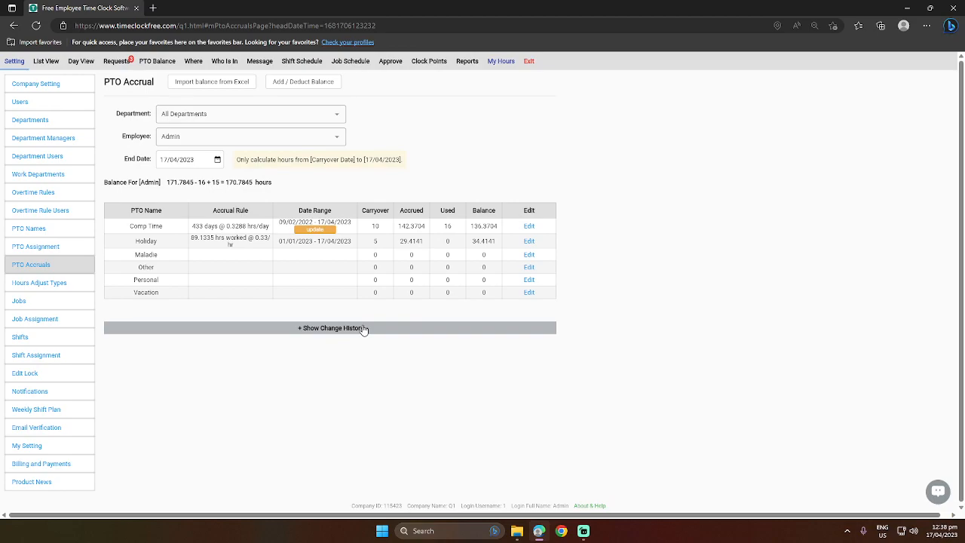
- Show the accrual change history, then go to Hours Adjust Types
{"action": "left_click", "coordinate": [363, 329]}
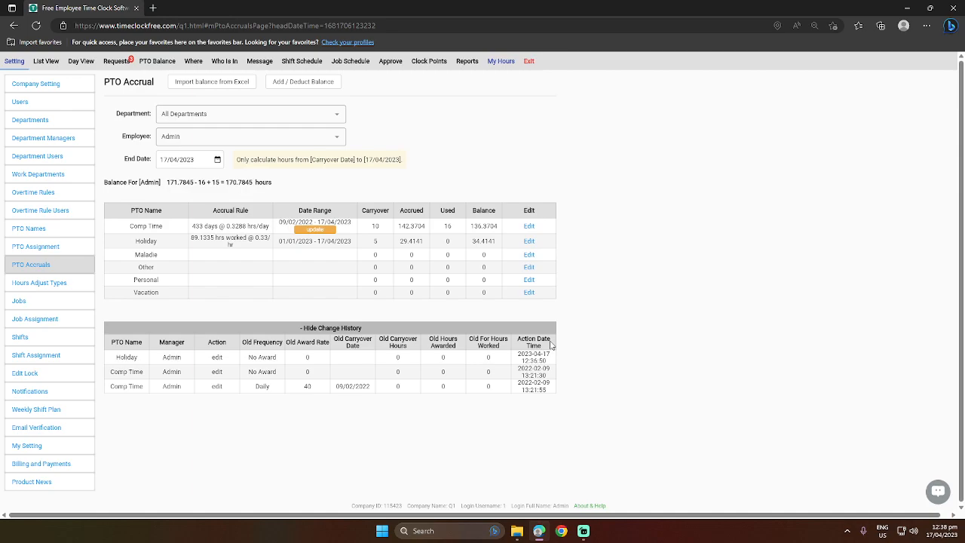
{"action": "left_click", "coordinate": [35, 284]}
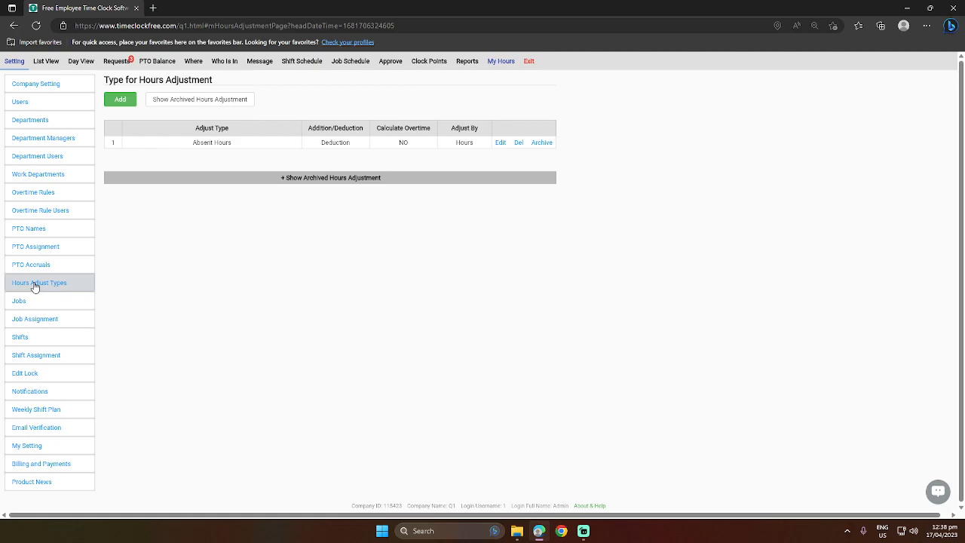
- Draft a new adjust type with overtime NO and adjust by Hours, then discard it
{"action": "left_click", "coordinate": [119, 100]}
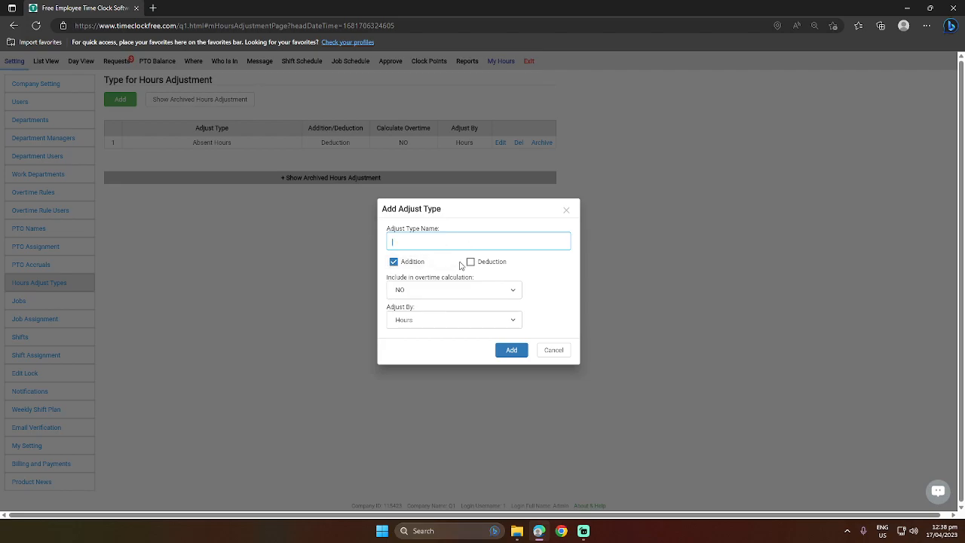
{"action": "left_click", "coordinate": [458, 294]}
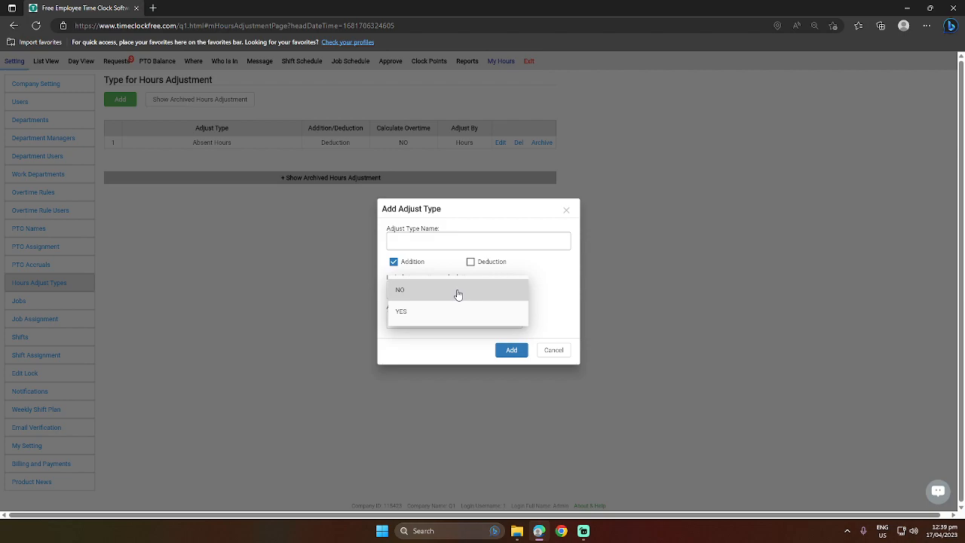
{"action": "left_click", "coordinate": [458, 294]}
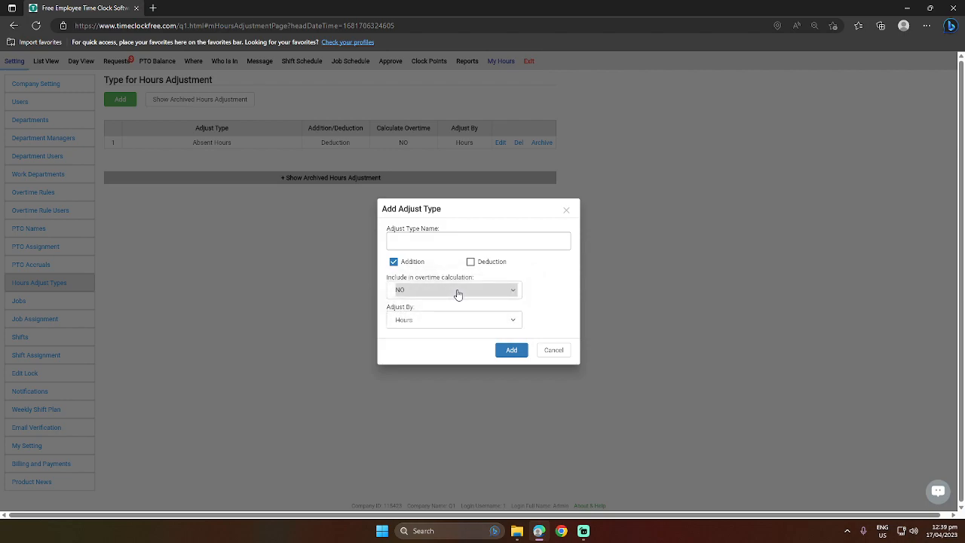
{"action": "left_click", "coordinate": [434, 326]}
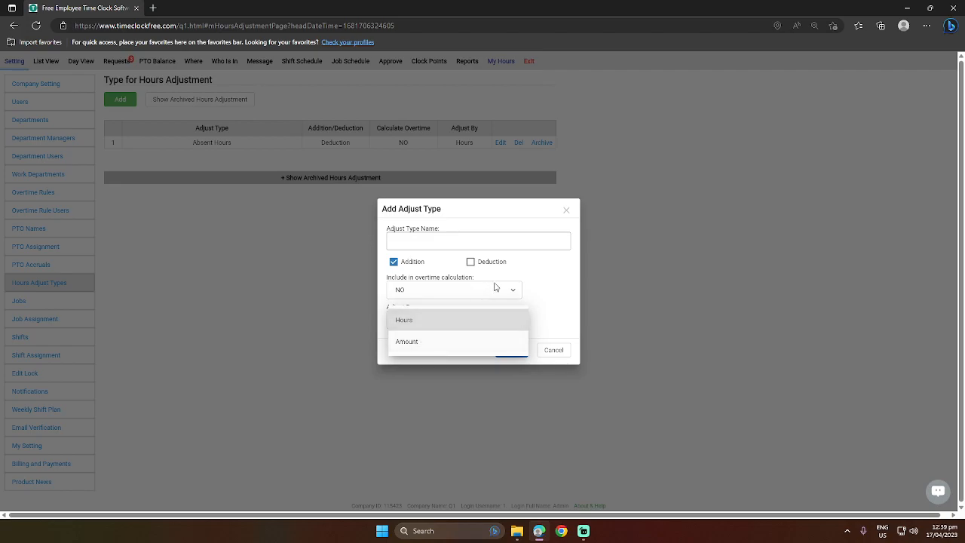
{"action": "left_click", "coordinate": [534, 284]}
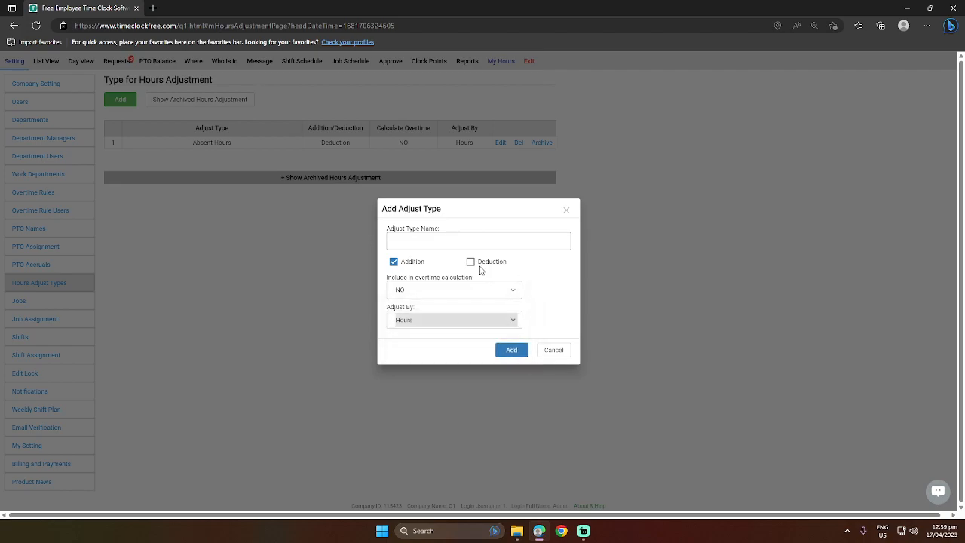
{"action": "left_click", "coordinate": [551, 351]}
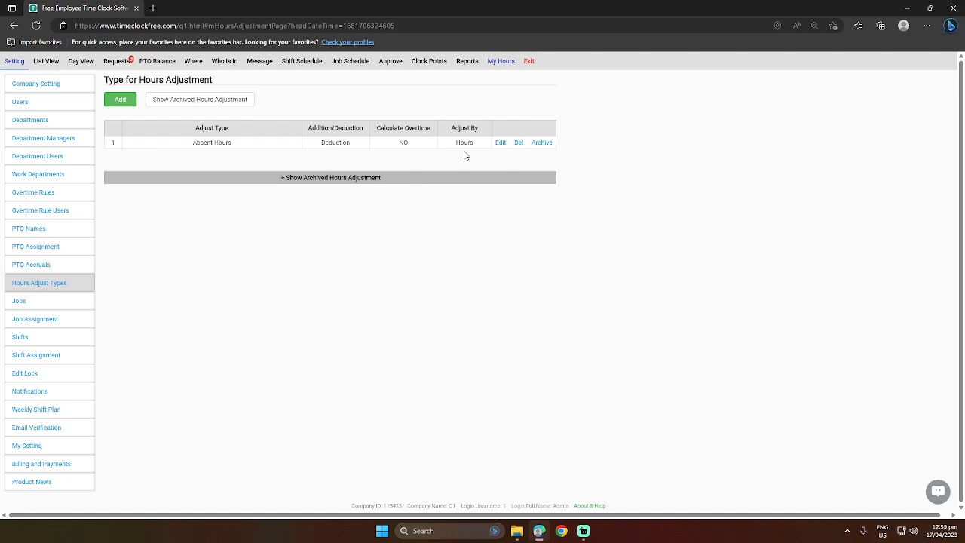
- Expand the empty archived hours adjustment types list
{"action": "left_click", "coordinate": [317, 179]}
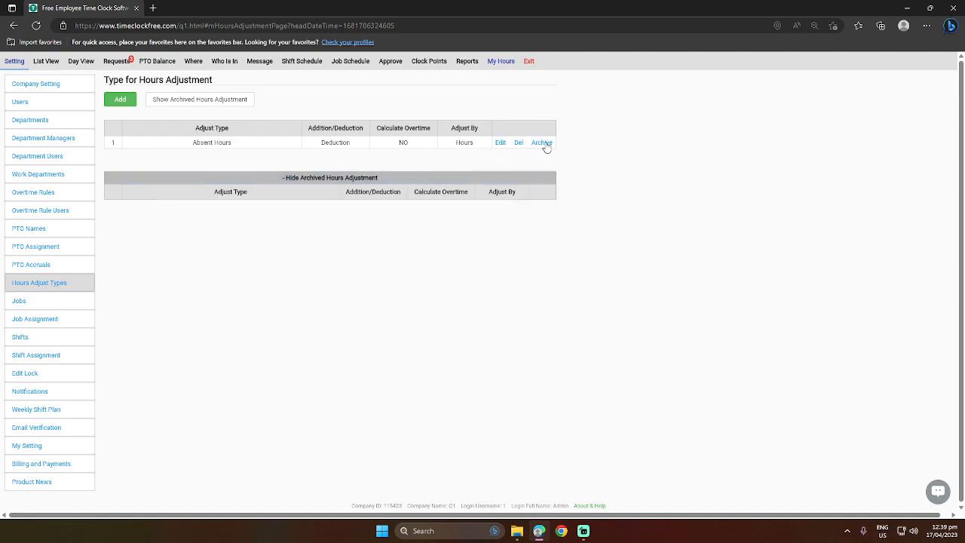
{"action": "left_click", "coordinate": [329, 180]}
{"action": "left_click", "coordinate": [329, 181]}
- Go to Jobs and start a new job named 'desk work'
{"action": "left_click", "coordinate": [70, 307]}
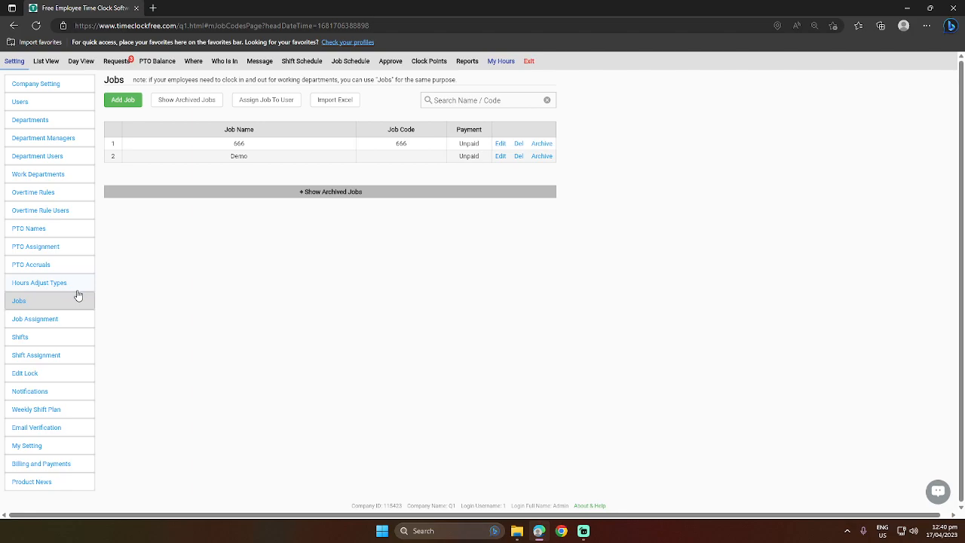
{"action": "left_click", "coordinate": [126, 101]}
{"action": "left_click", "coordinate": [441, 250]}
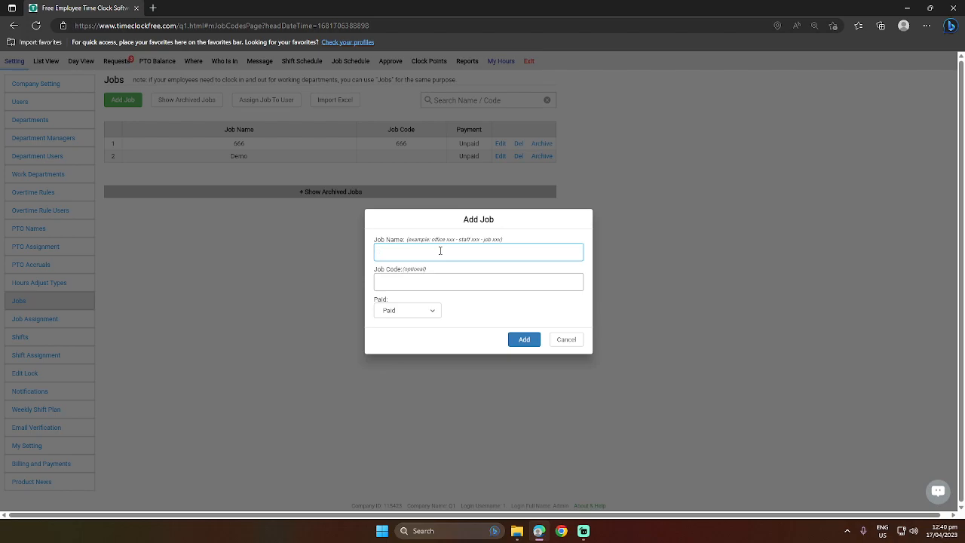
{"action": "type", "text": "deskwork"}
{"action": "left_click", "coordinate": [397, 253]}
- Make desk work a Paid job, add it, and show the archived jobs
{"action": "left_click", "coordinate": [430, 311]}
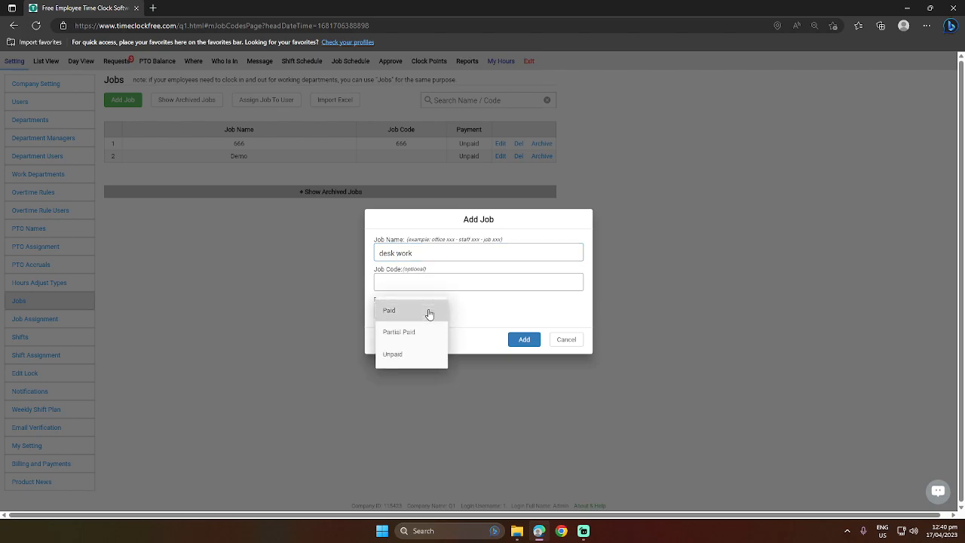
{"action": "left_click", "coordinate": [409, 331]}
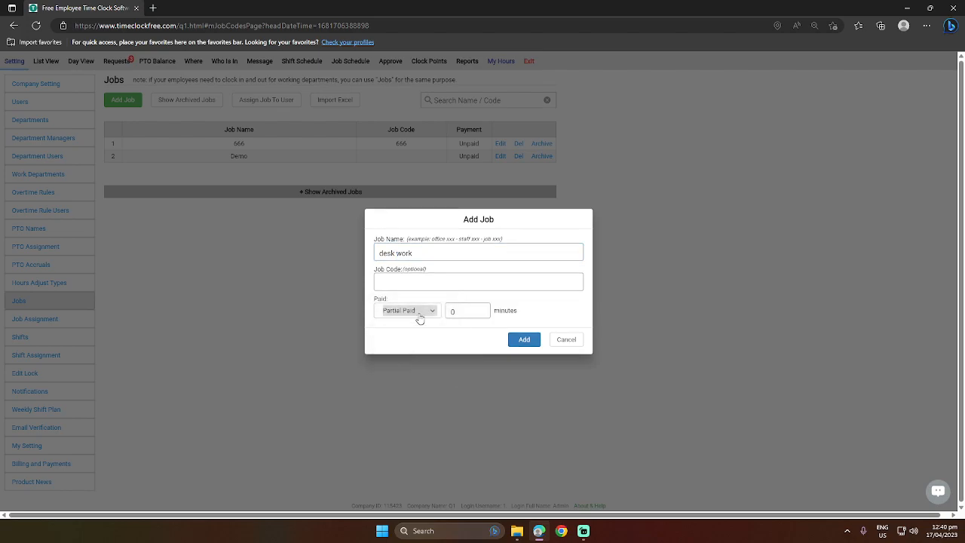
{"action": "left_click", "coordinate": [420, 316]}
{"action": "left_click", "coordinate": [412, 333]}
{"action": "left_click", "coordinate": [413, 315]}
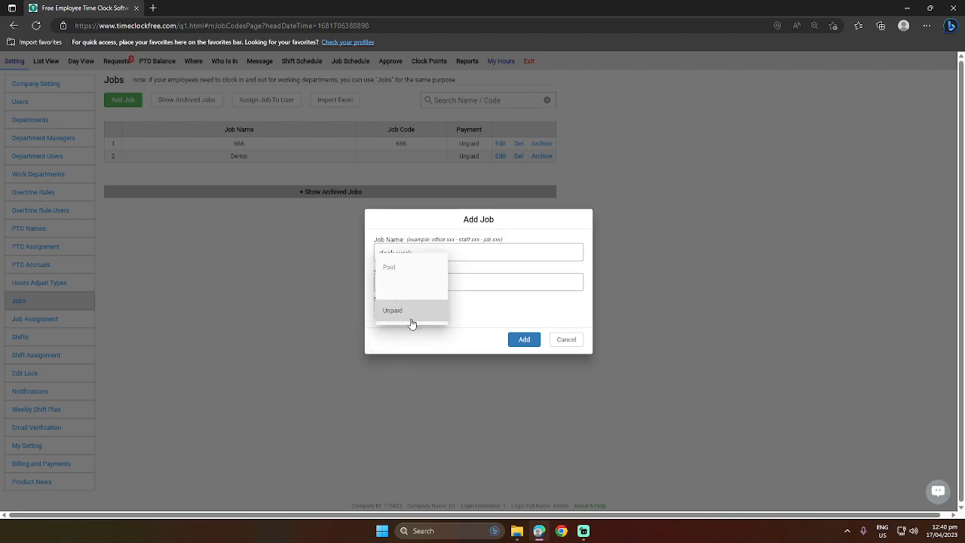
{"action": "left_click", "coordinate": [422, 272]}
{"action": "left_click", "coordinate": [530, 339]}
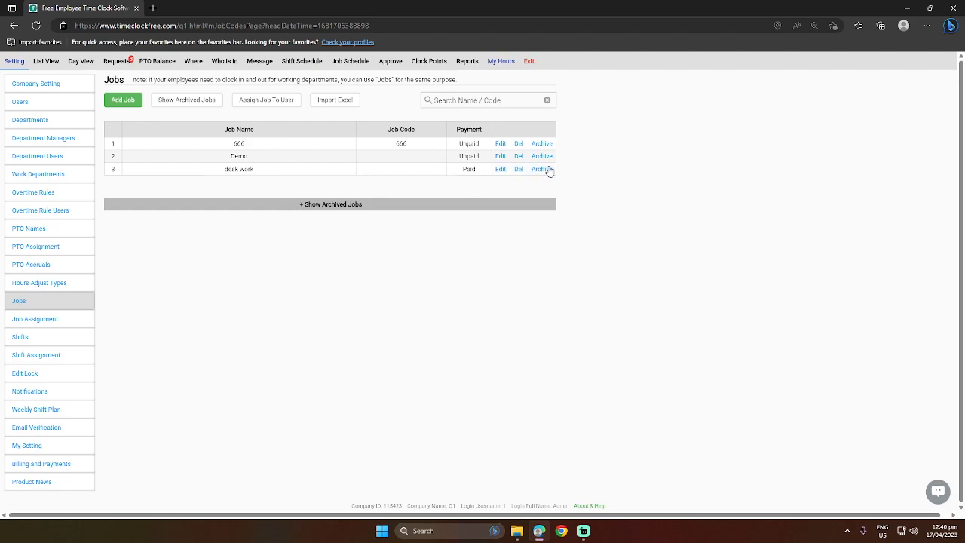
{"action": "left_click", "coordinate": [340, 209]}
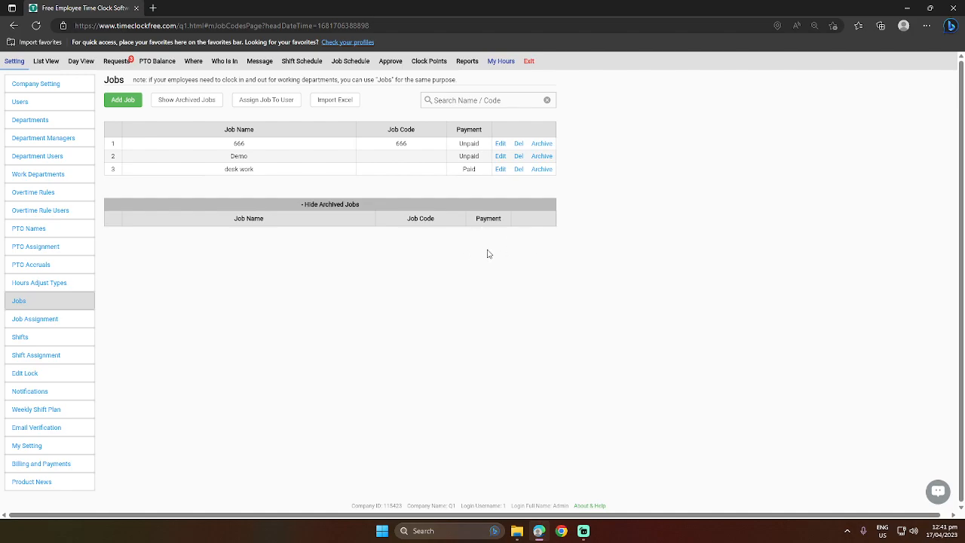
{"action": "left_click", "coordinate": [49, 322]}
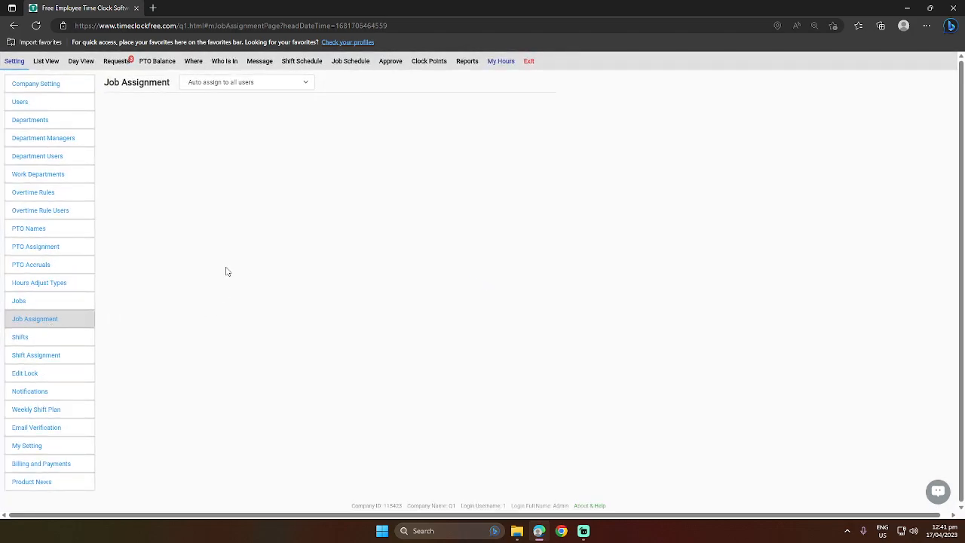
- Set job assignment to 'Assign to selected users' and go to the Shifts page
{"action": "left_click", "coordinate": [272, 90]}
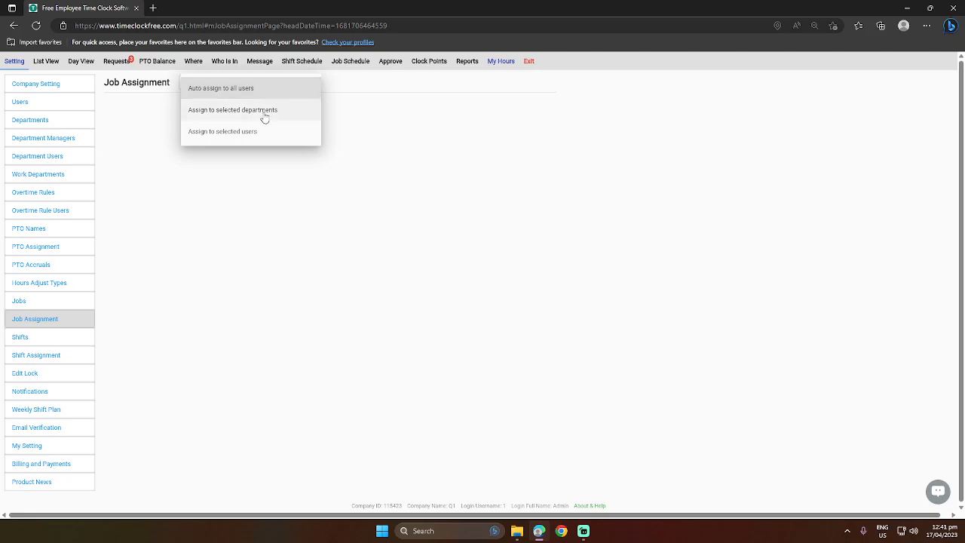
{"action": "left_click", "coordinate": [264, 111]}
{"action": "left_click", "coordinate": [269, 86]}
{"action": "left_click", "coordinate": [242, 136]}
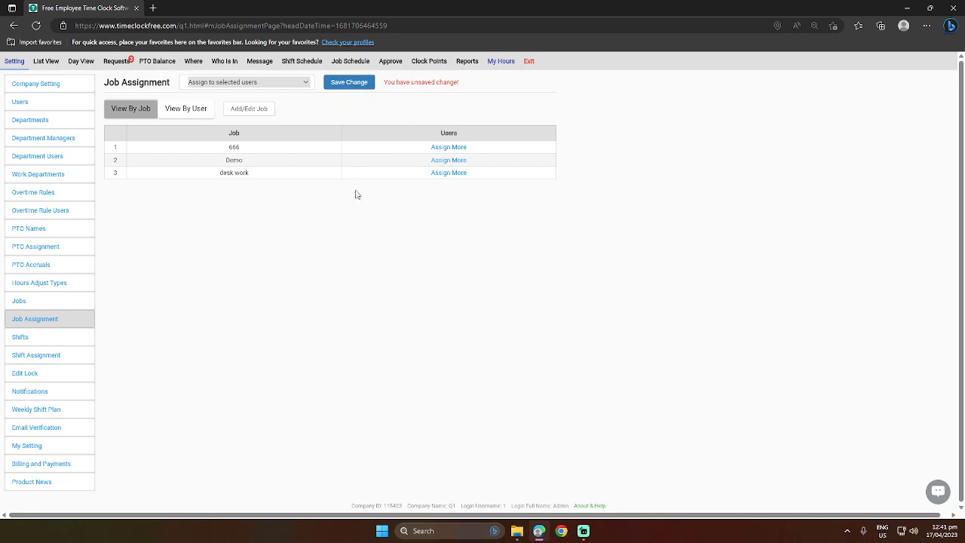
{"action": "left_click", "coordinate": [34, 337]}
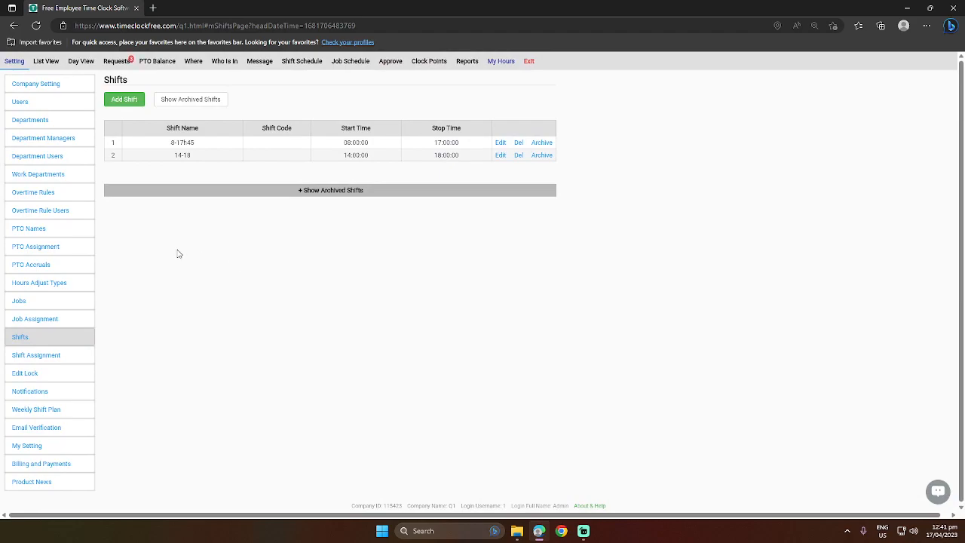
- Add a new 08:00–17:00 shift with auto clock-out at 17:00 and clock-in-before/clock-out-after rules ticked
{"action": "left_click", "coordinate": [129, 102]}
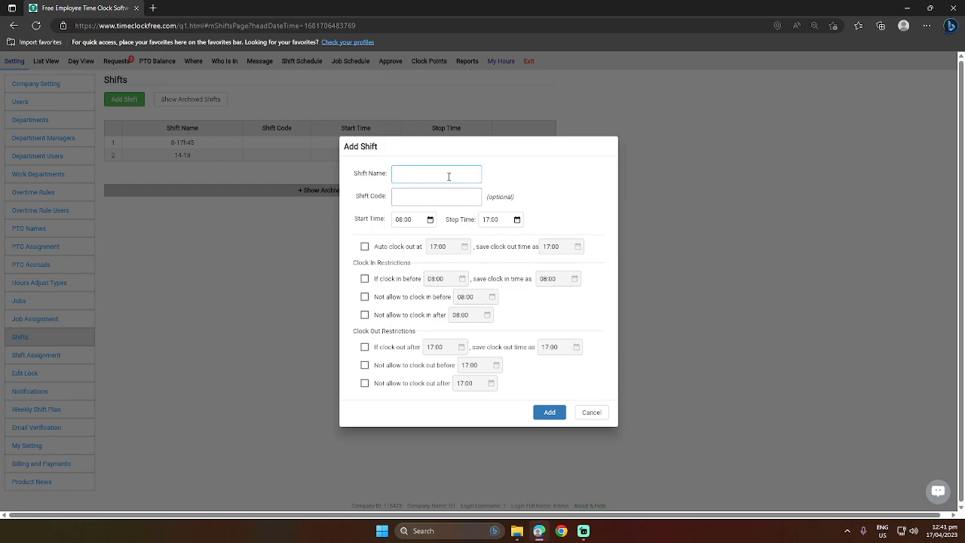
{"action": "left_click", "coordinate": [422, 199]}
{"action": "left_click", "coordinate": [365, 247]}
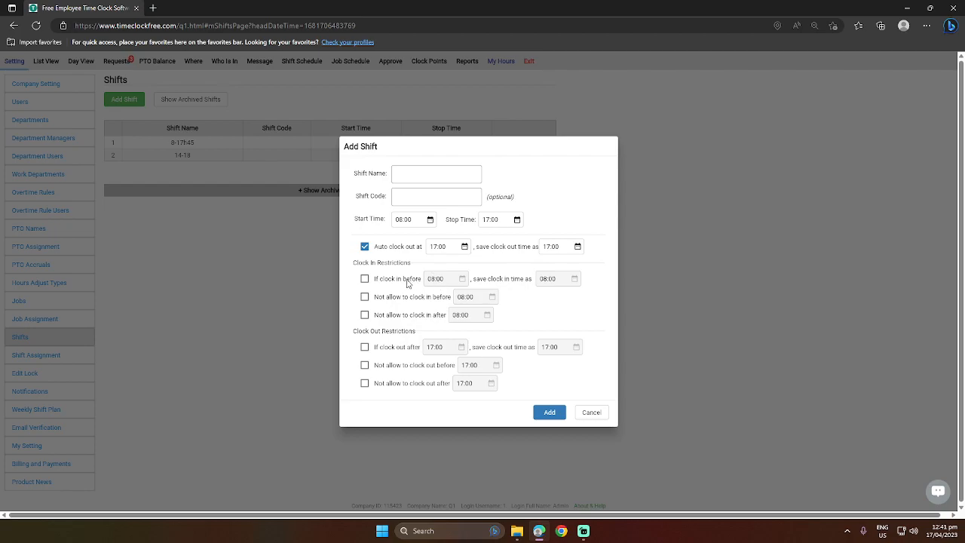
{"action": "left_click", "coordinate": [365, 347]}
{"action": "left_click", "coordinate": [365, 279]}
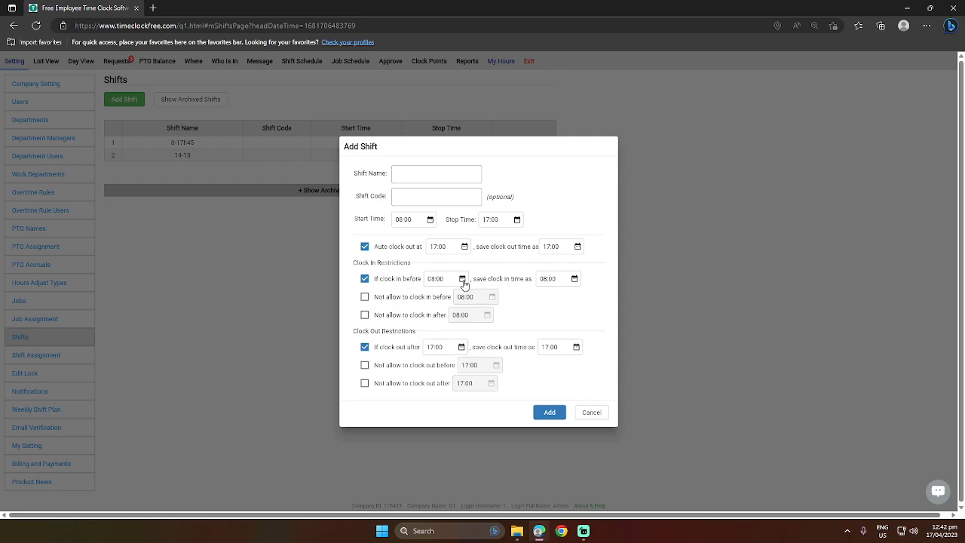
- Enable all four not-allow rules: no clock-in before or after 08:00, no clock-out before or after 17:00
{"action": "left_click", "coordinate": [365, 296]}
{"action": "left_click", "coordinate": [365, 366]}
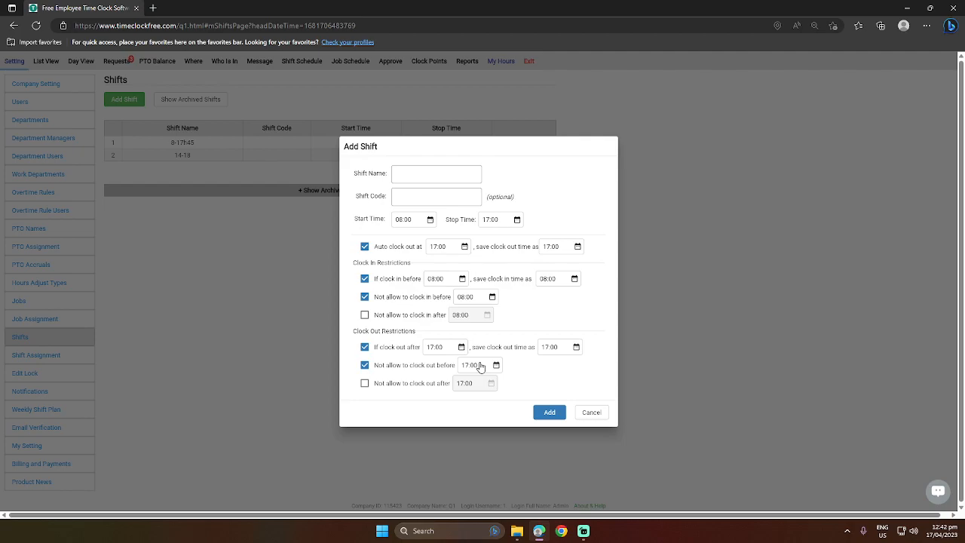
{"action": "left_click", "coordinate": [365, 315]}
{"action": "left_click", "coordinate": [365, 385]}
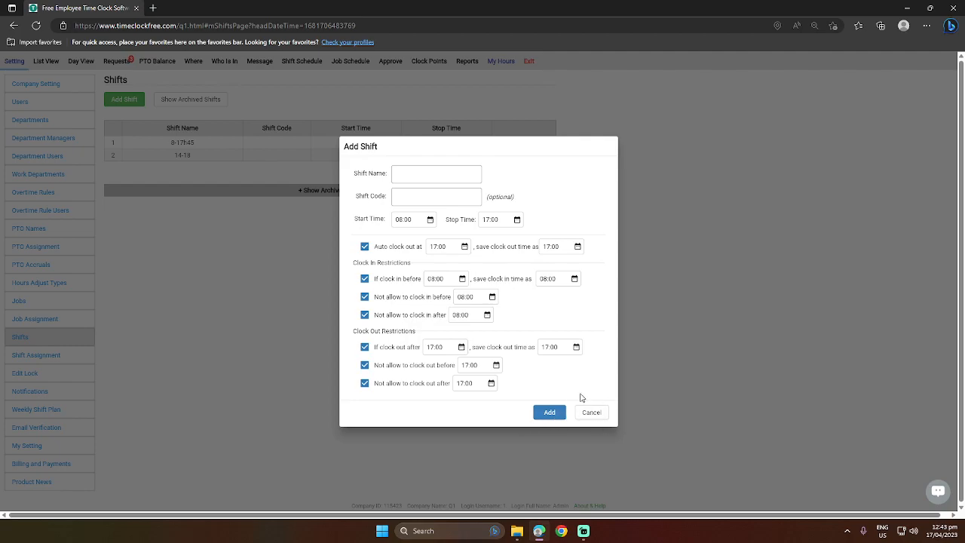
- Cancel the new shift, view the empty archived shifts, and show the Shift Assignment mode options
{"action": "left_click", "coordinate": [592, 413]}
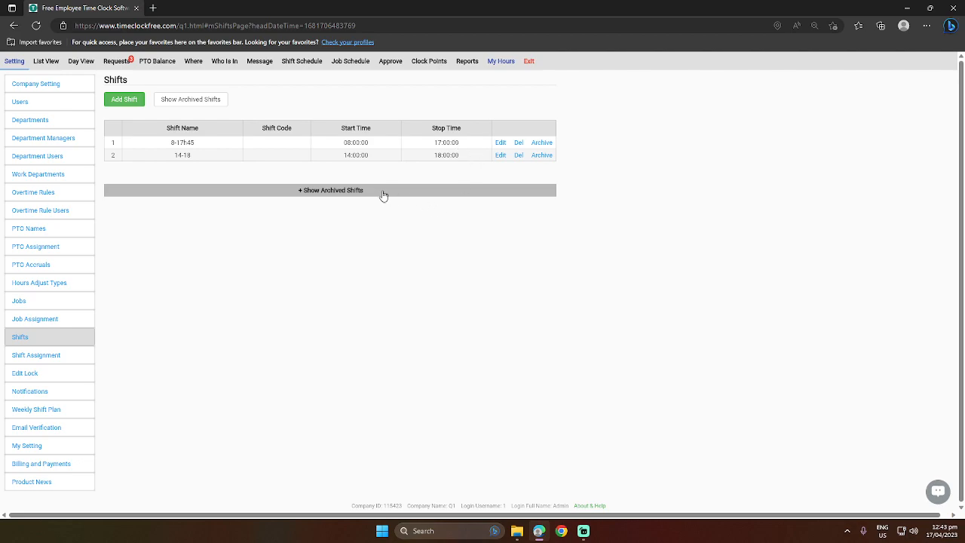
{"action": "left_click", "coordinate": [351, 194]}
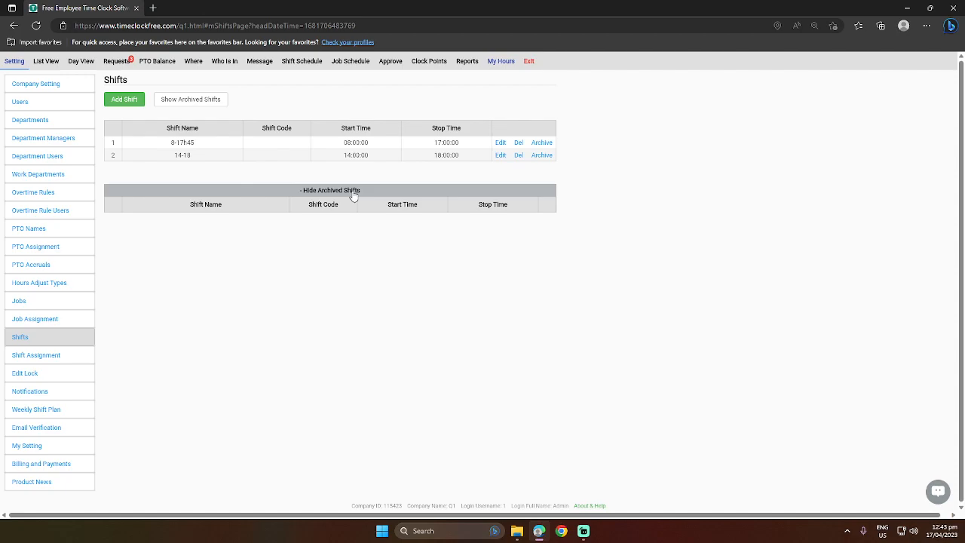
{"action": "left_click", "coordinate": [63, 355]}
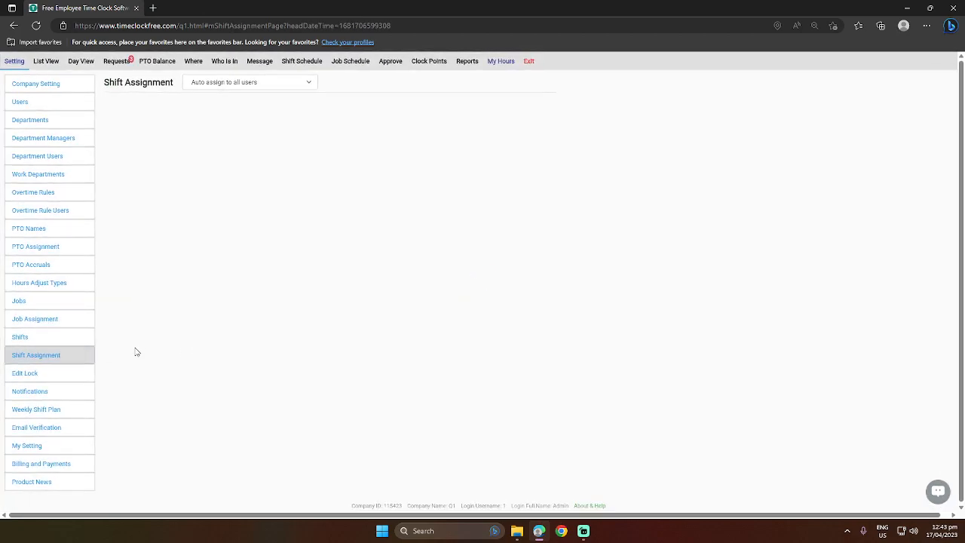
{"action": "left_click", "coordinate": [239, 83]}
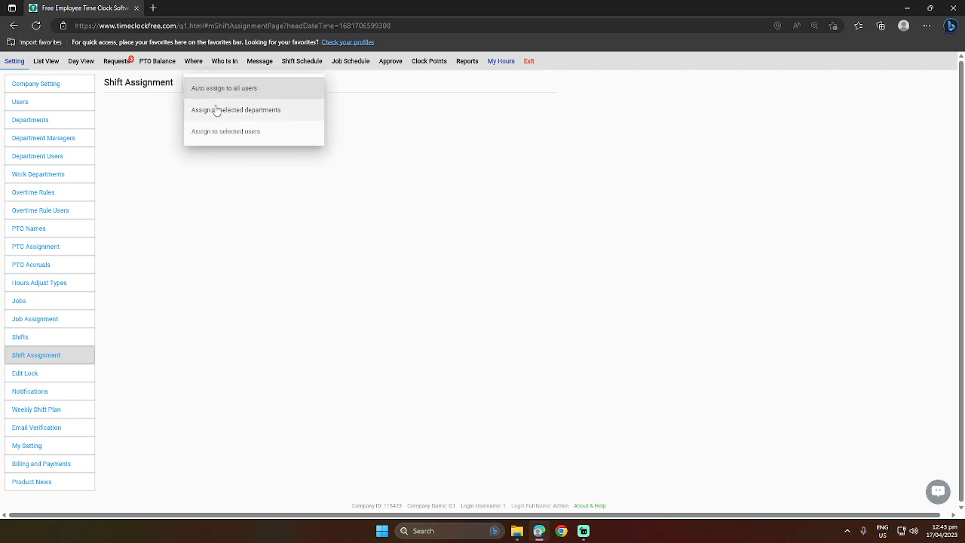